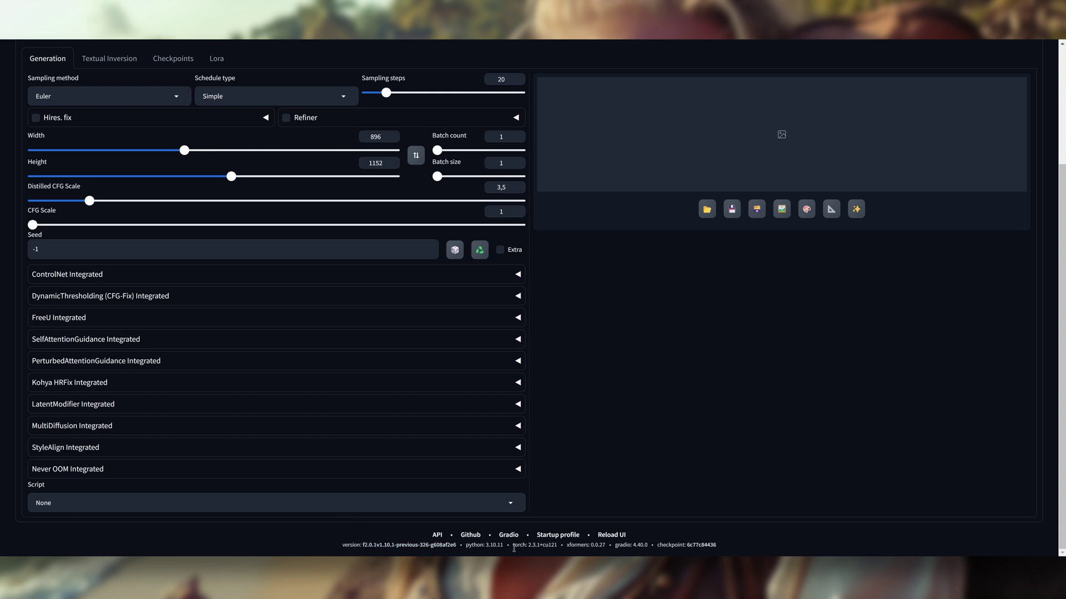
Step: Examine the torch and xformers versions in the page footer and the list of installed extensions
{"action": "left_click_drag", "start_coordinate": [607, 545], "coordinate": [515, 547]}
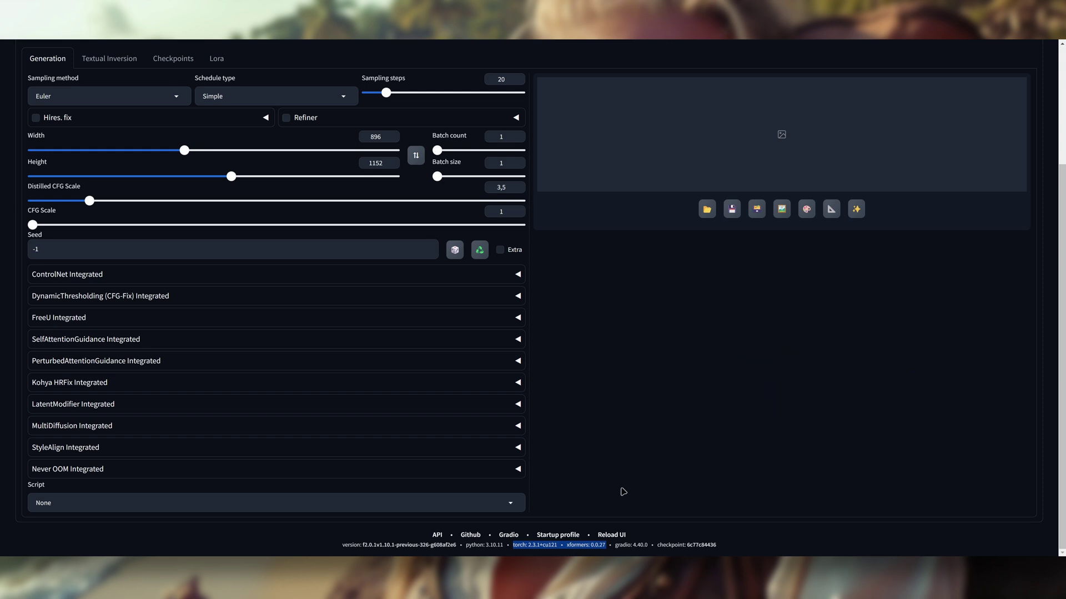
{"action": "scroll", "coordinate": [616, 482], "scroll_direction": "up", "scroll_amount": 3}
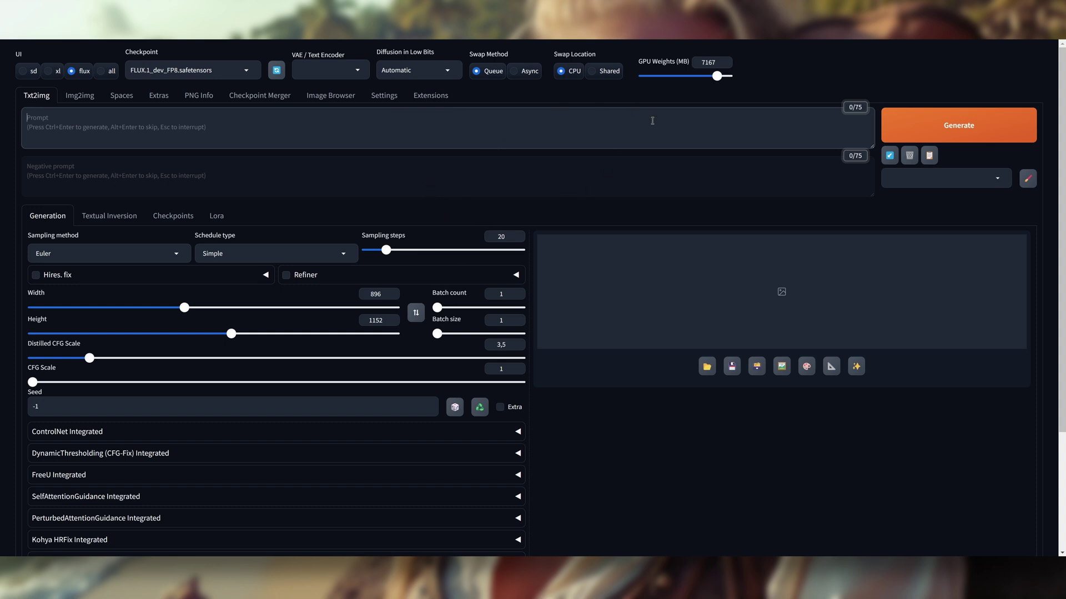
{"action": "left_click", "coordinate": [437, 98]}
{"action": "scroll", "coordinate": [566, 210], "scroll_direction": "down", "scroll_amount": 4}
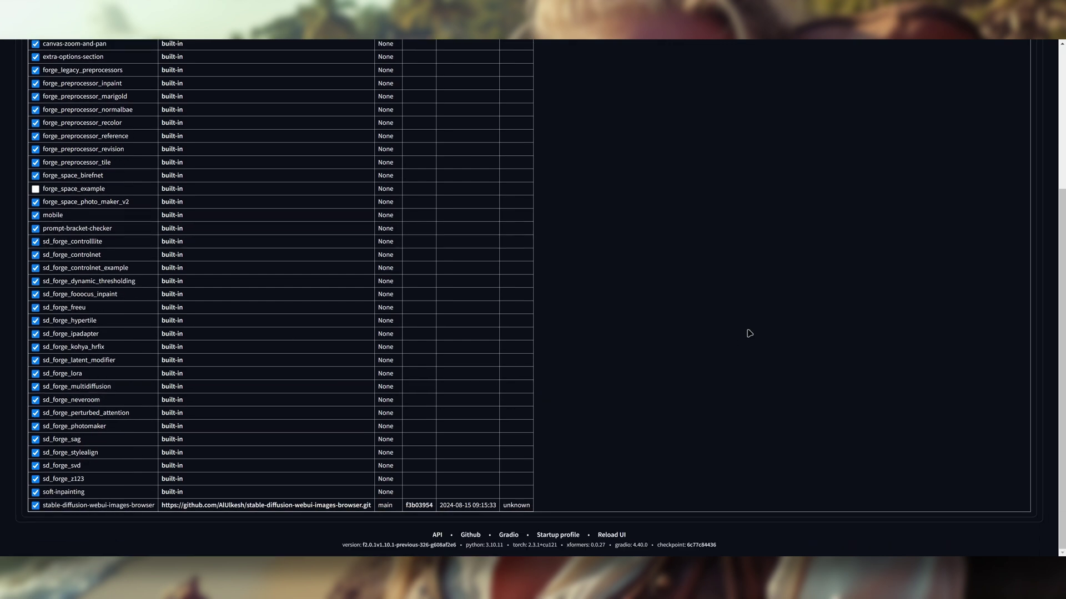
{"action": "scroll", "coordinate": [744, 331], "scroll_direction": "up", "scroll_amount": 4}
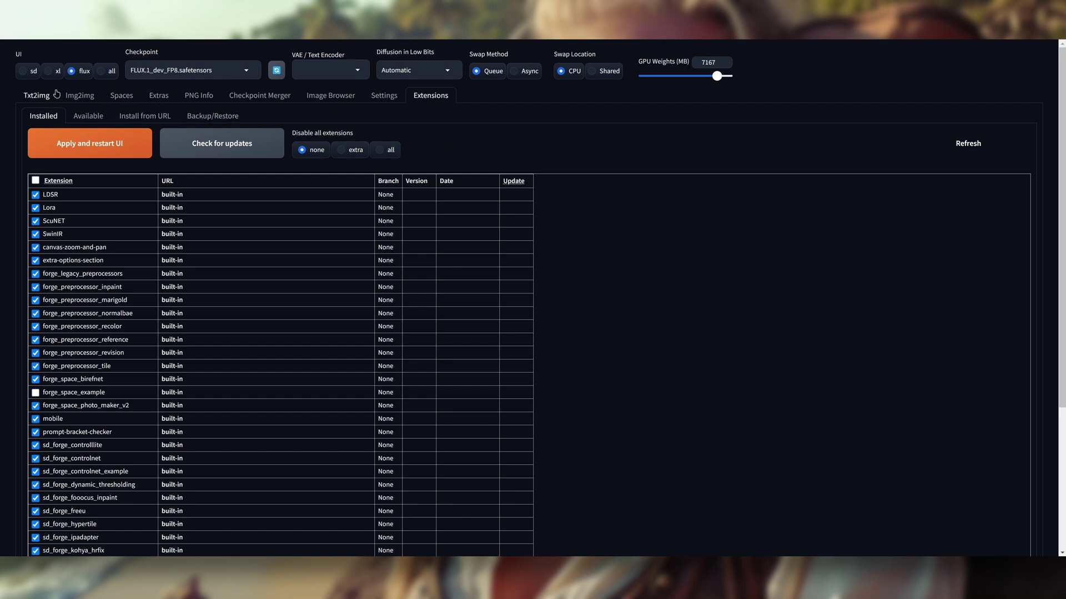
{"action": "left_click", "coordinate": [36, 96]}
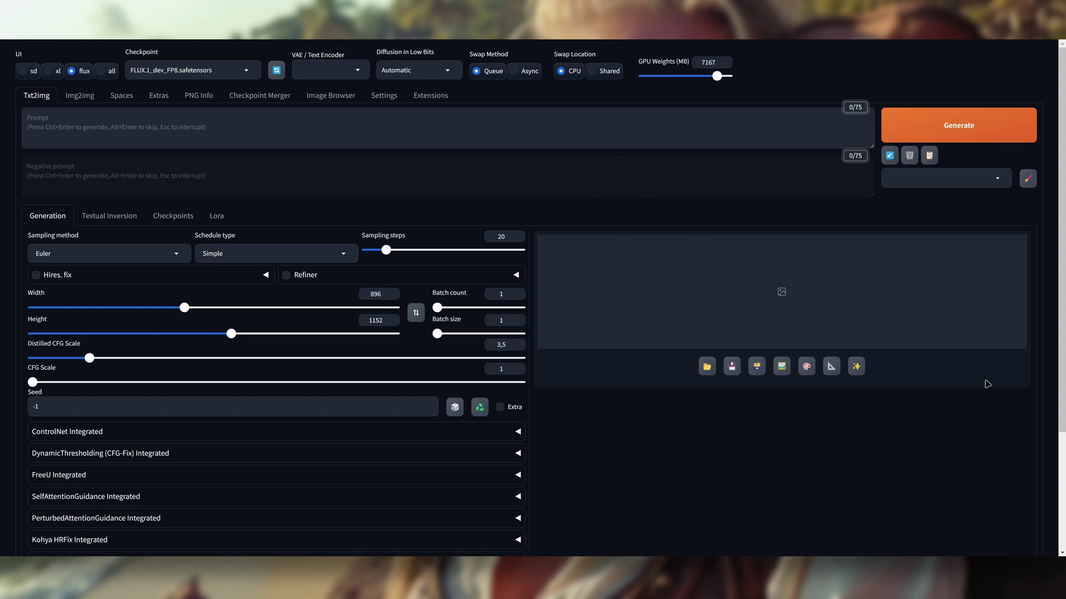
Step: Switch to File Explorer and open a command prompt in the stable-diffusion-webui-forge folder
{"action": "key", "text": "alt+Tab"}
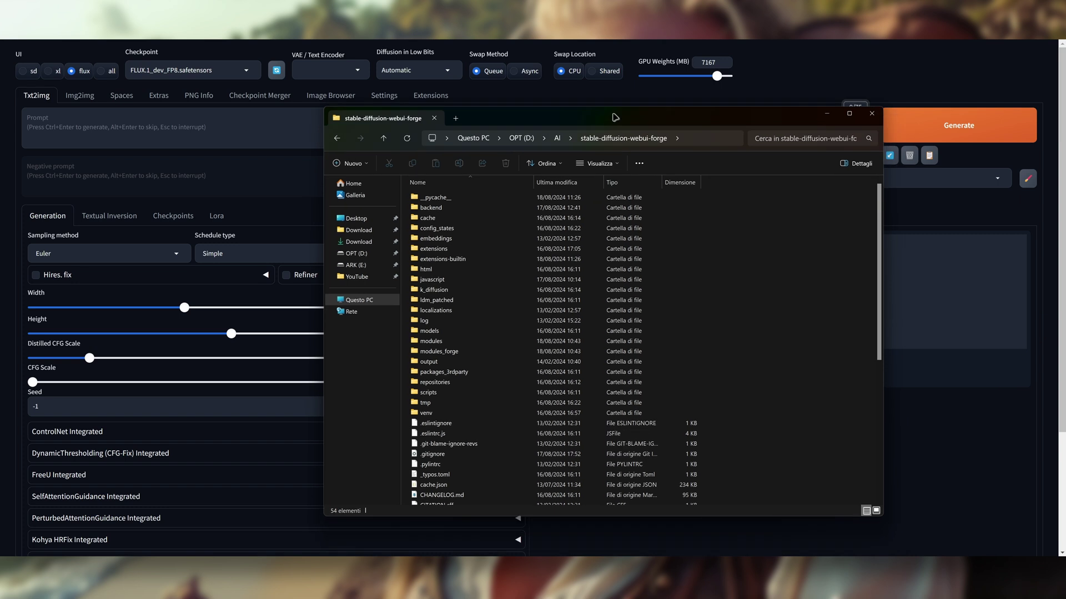
{"action": "left_click", "coordinate": [684, 127]}
{"action": "type", "text": "cmd"}
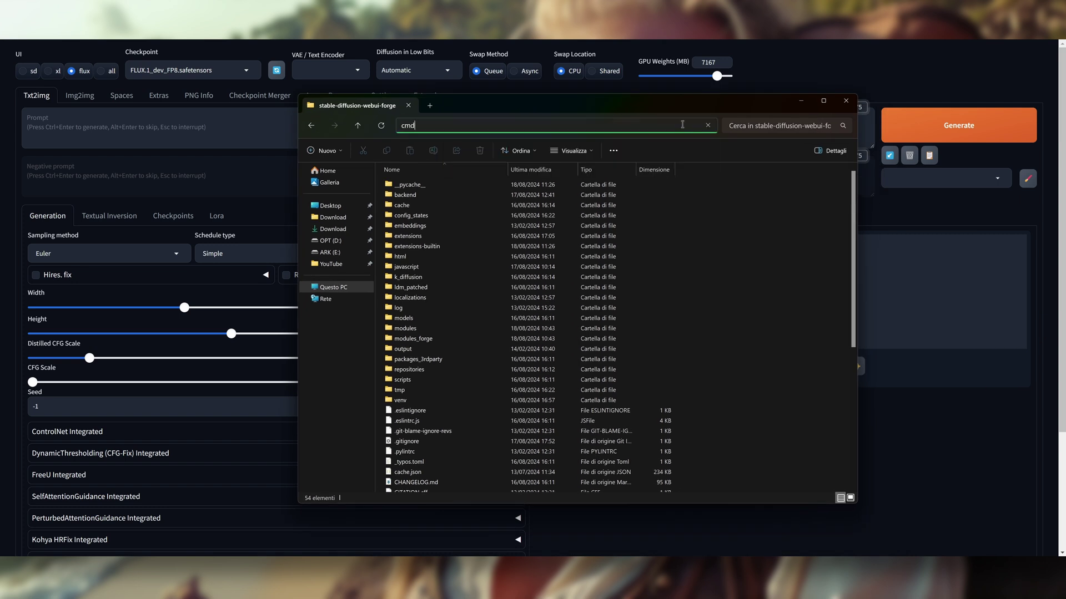
{"action": "key", "text": "Return"}
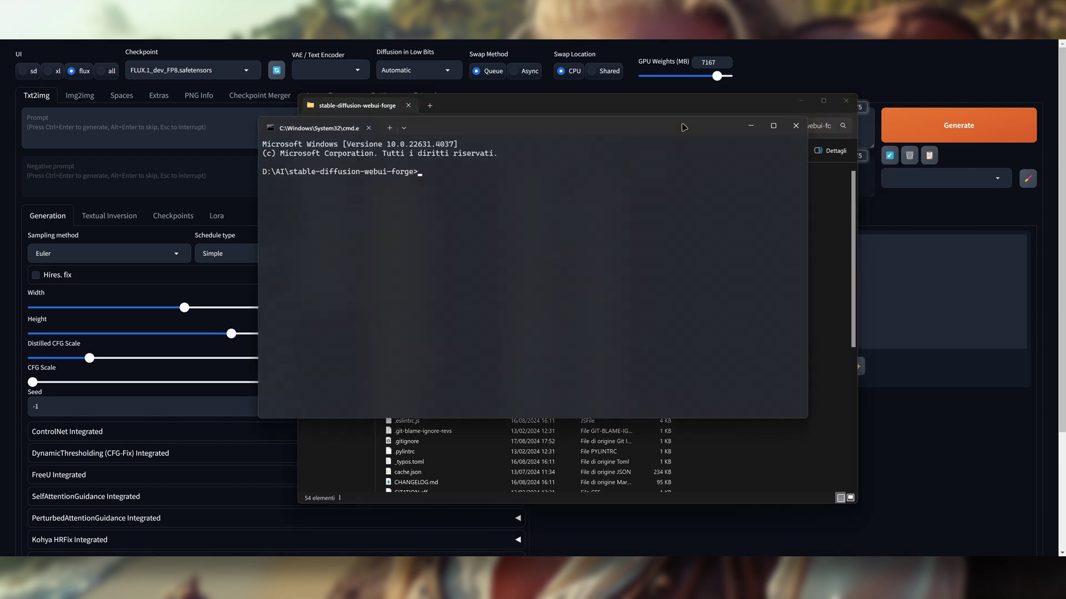
Step: Update the Forge installation by running git pull, and close the command prompt
{"action": "type", "text": "g"}
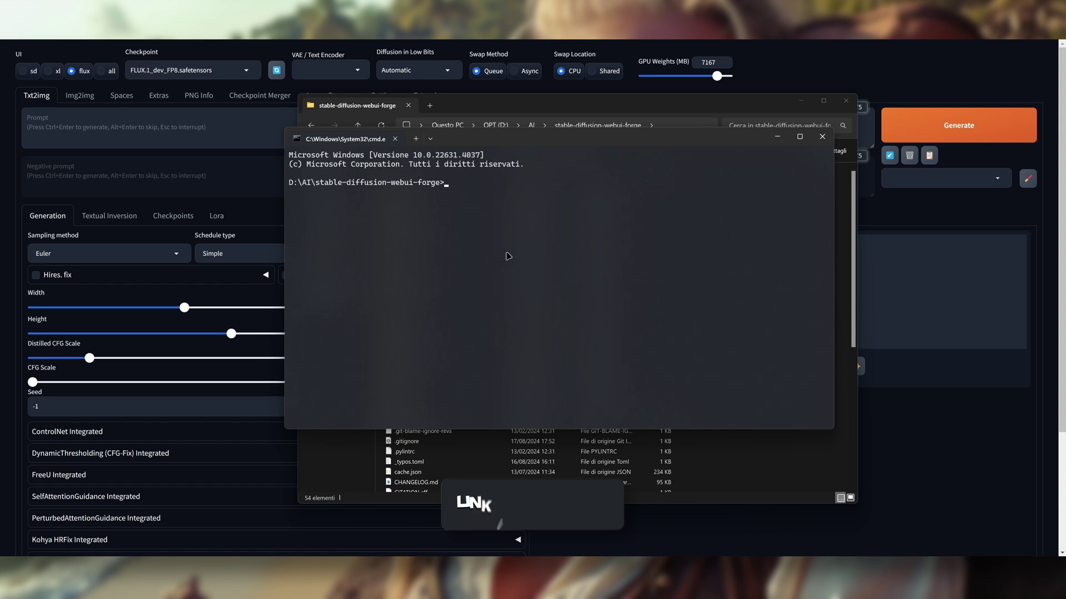
{"action": "type", "text": "it pull"}
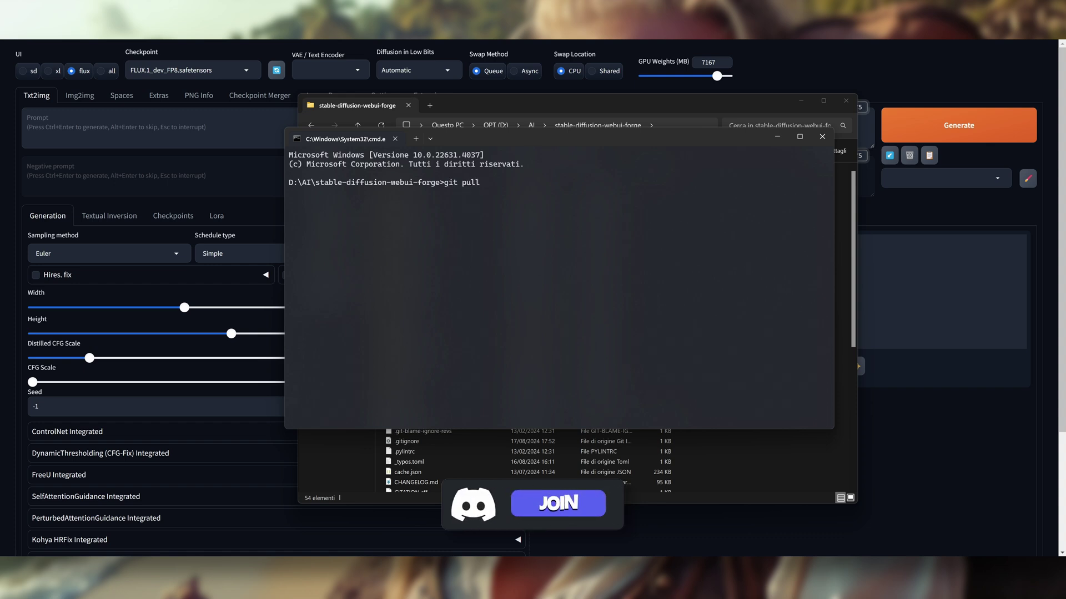
{"action": "key", "text": "Return"}
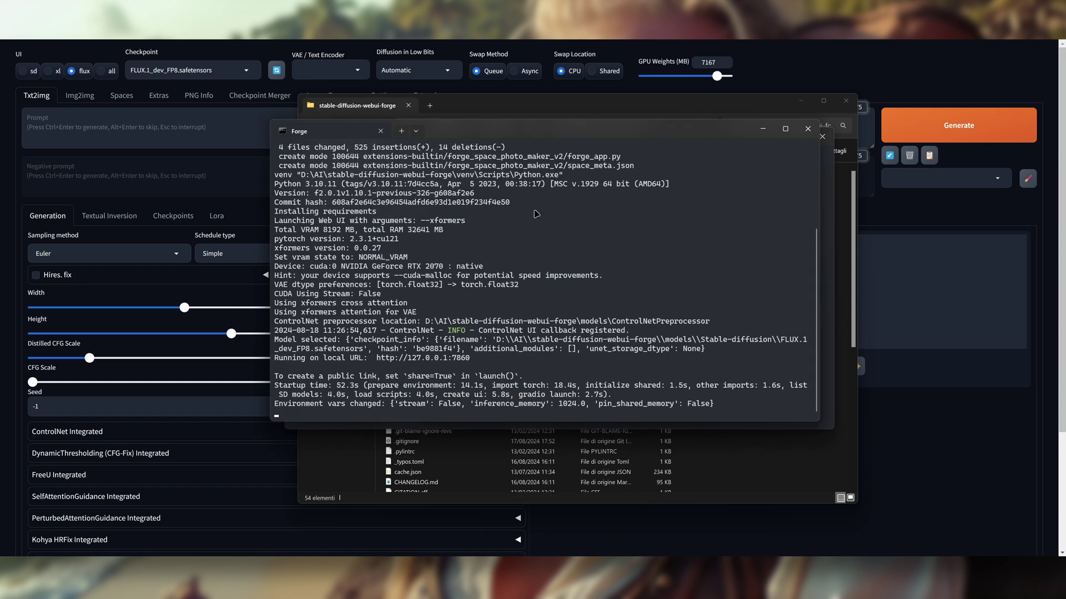
{"action": "left_click", "coordinate": [830, 236]}
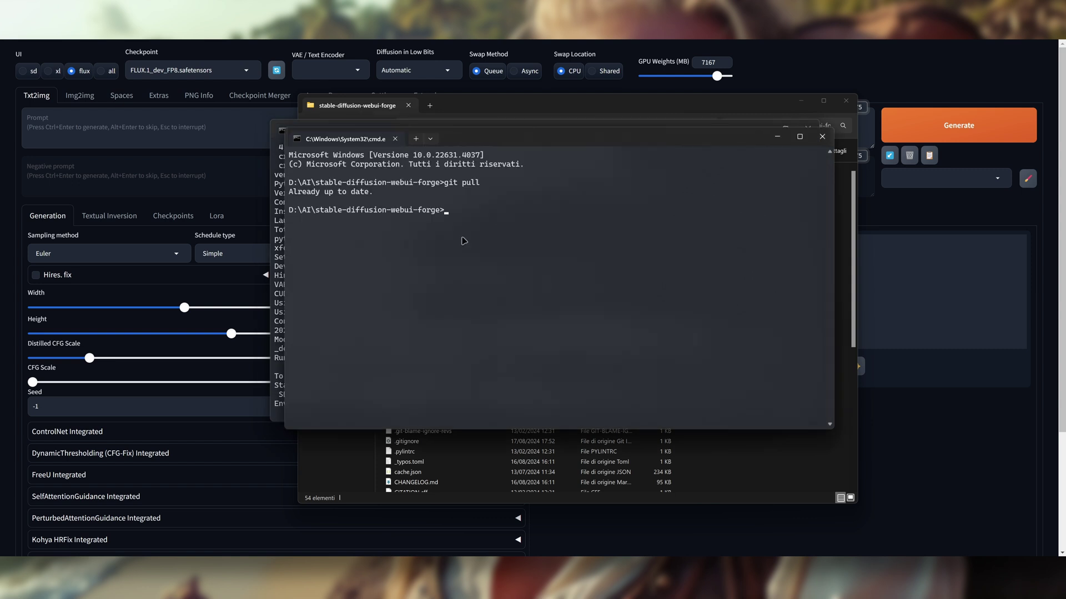
{"action": "left_click", "coordinate": [822, 137]}
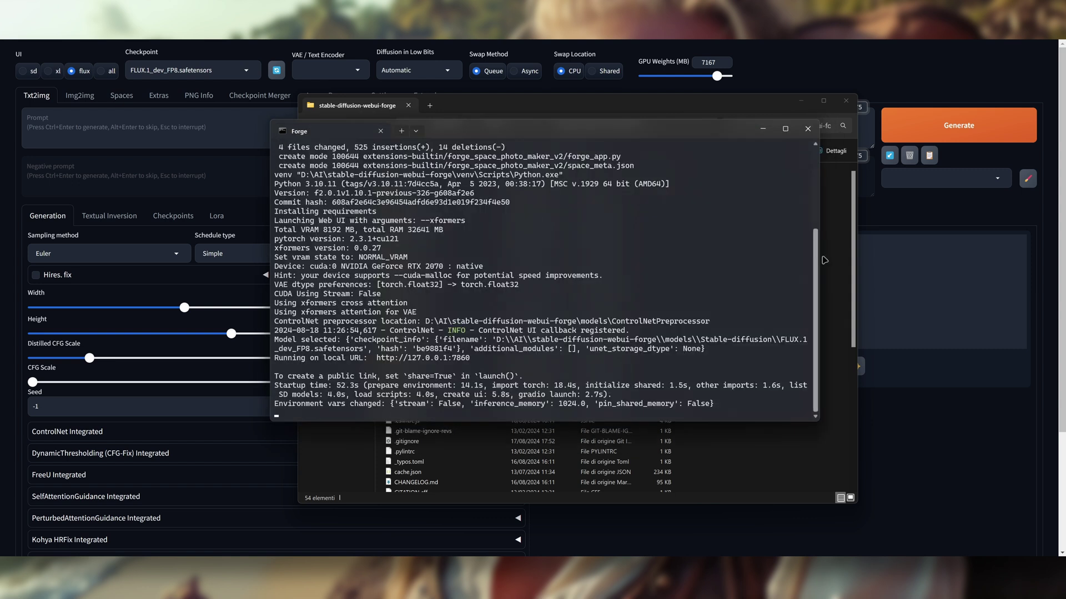
Step: View the git pull line of webui-user.bat in Notepad, close the file and its folder, and return to the Forge page
{"action": "left_click", "coordinate": [833, 259]}
{"action": "scroll", "coordinate": [483, 388], "scroll_direction": "down", "scroll_amount": 10}
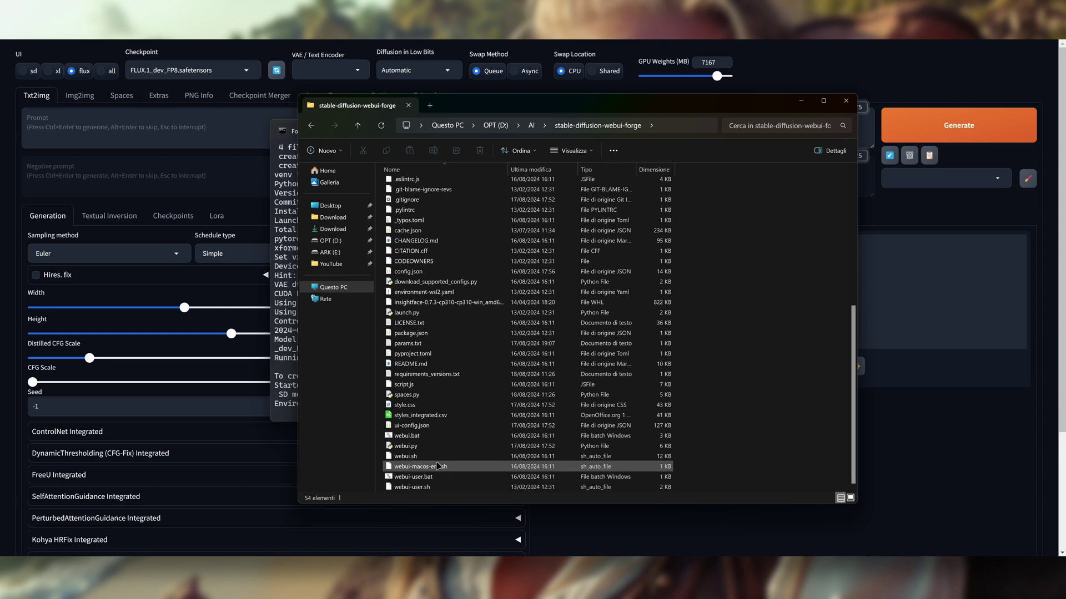
{"action": "right_click", "coordinate": [418, 478]}
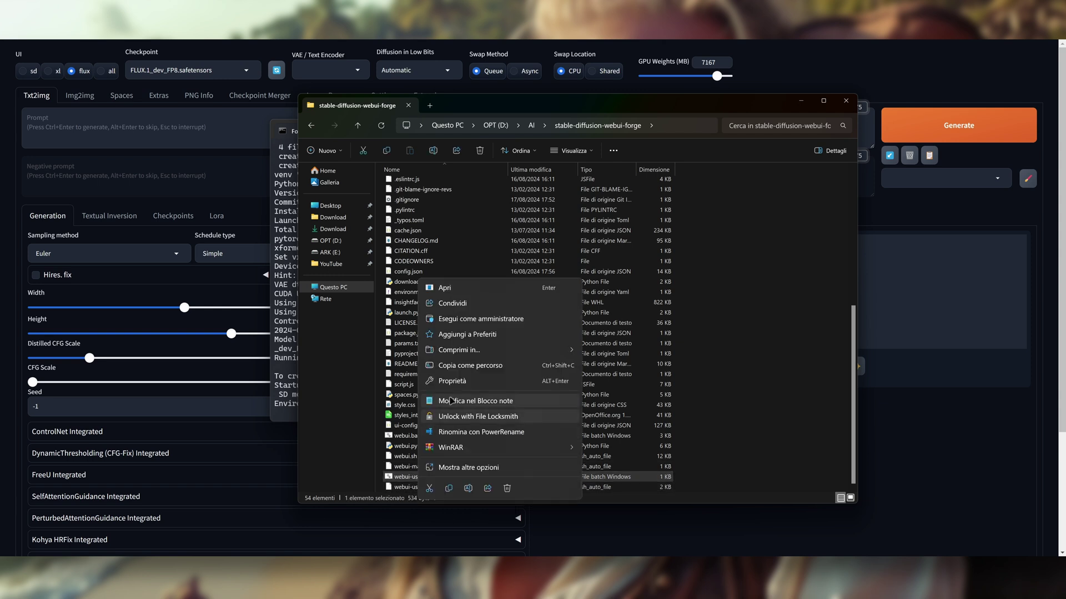
{"action": "left_click", "coordinate": [489, 401]}
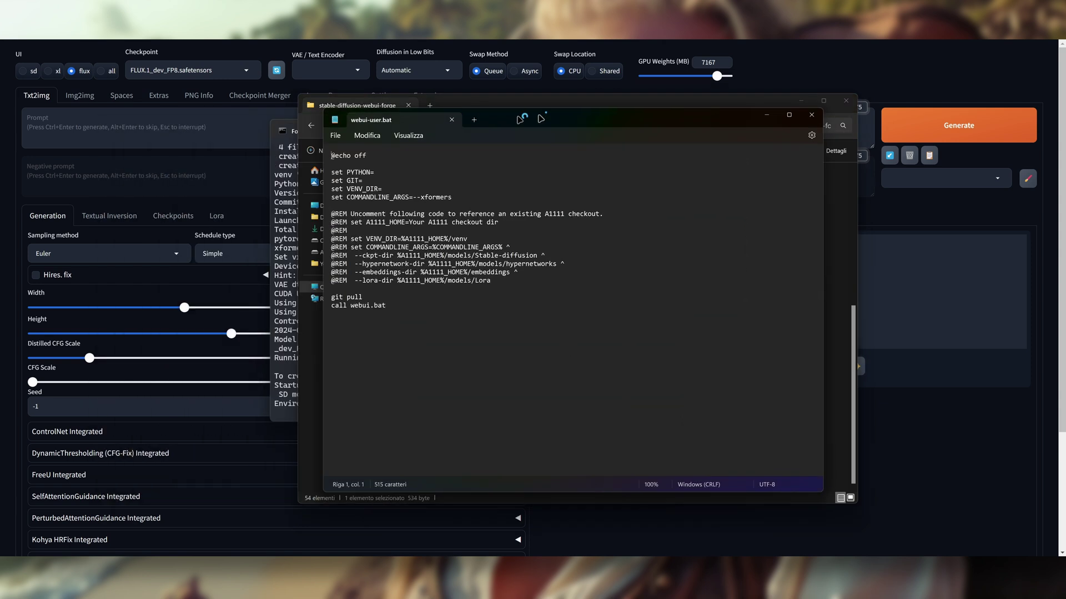
{"action": "left_click", "coordinate": [420, 297]}
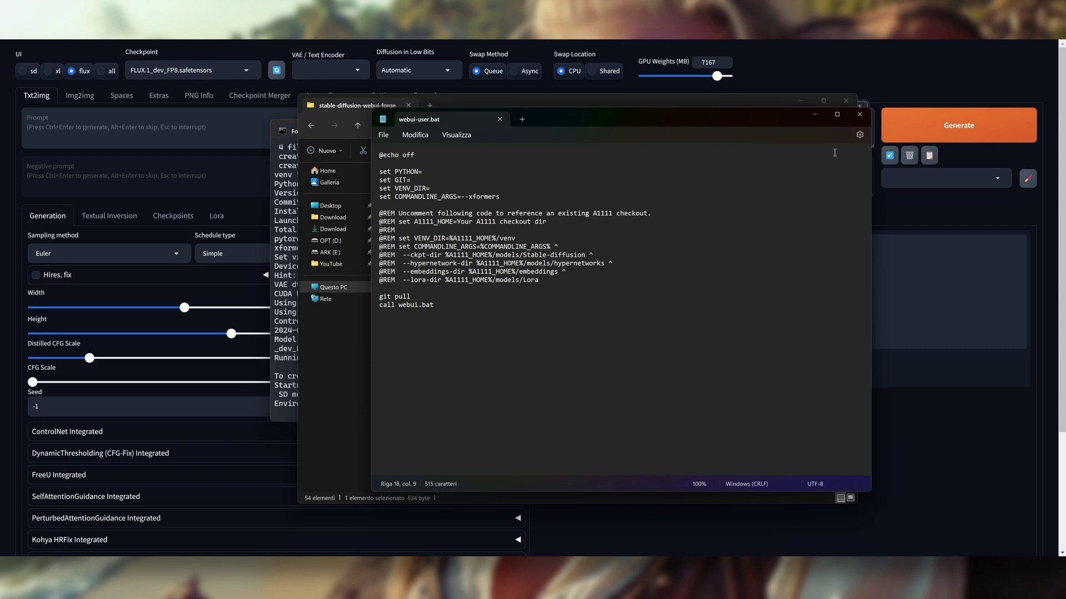
{"action": "left_click", "coordinate": [859, 115]}
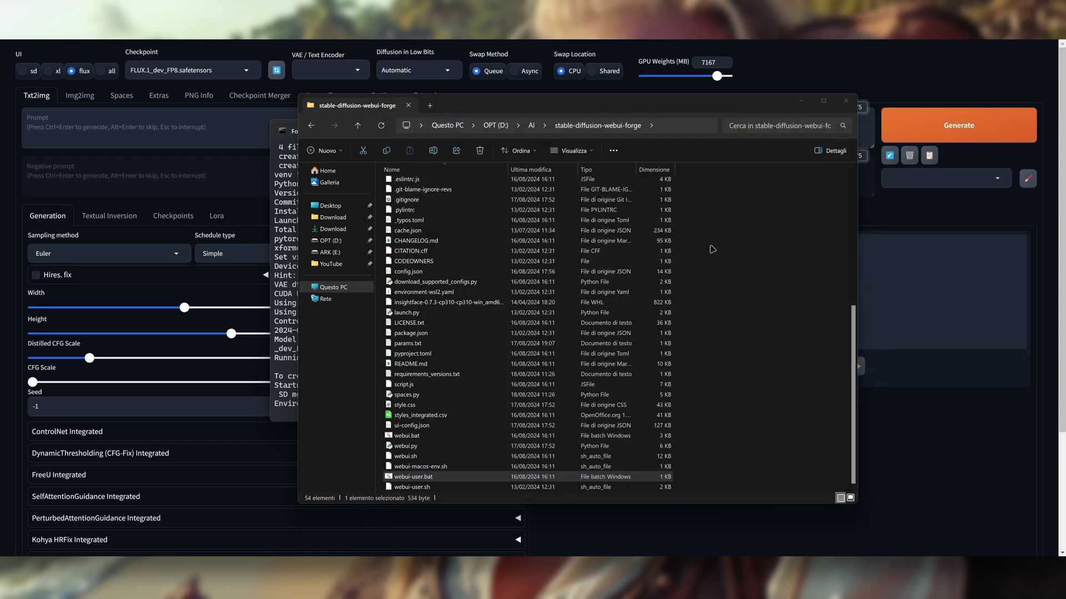
{"action": "left_click", "coordinate": [845, 100]}
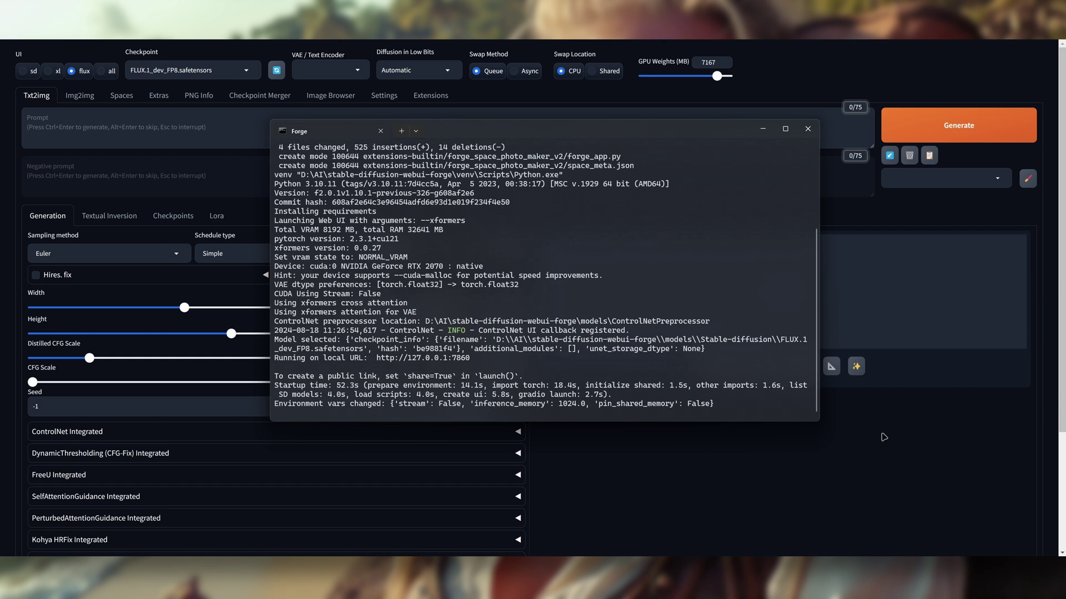
{"action": "left_click", "coordinate": [884, 437]}
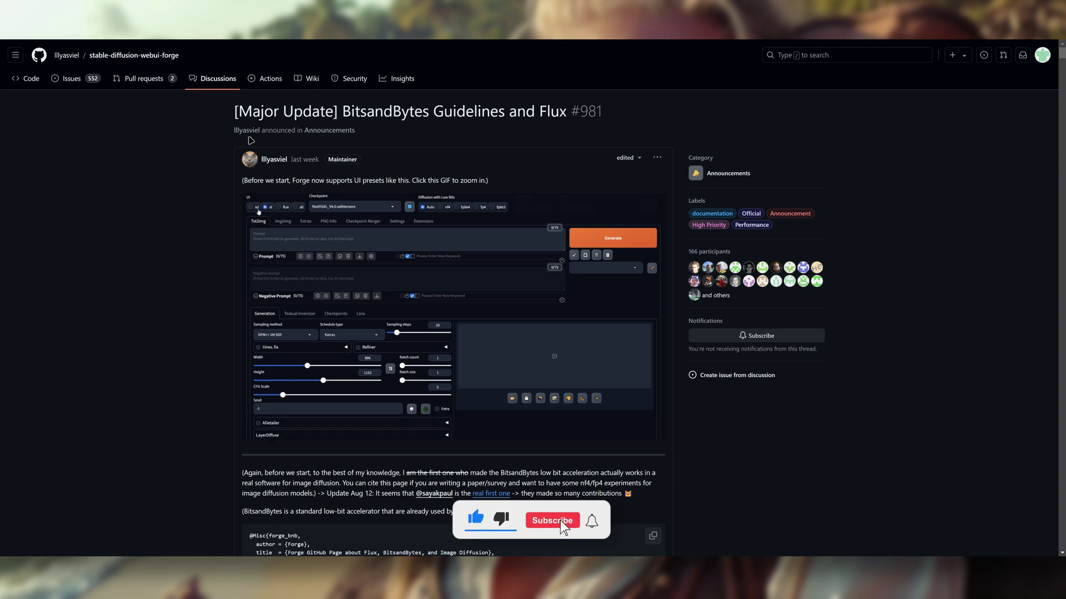
Step: Read the GitHub discussion on BitsandBytes and Flux, covering the UI presets and the supported Flux checkpoints
{"action": "scroll", "coordinate": [209, 174], "scroll_direction": "down", "scroll_amount": 1}
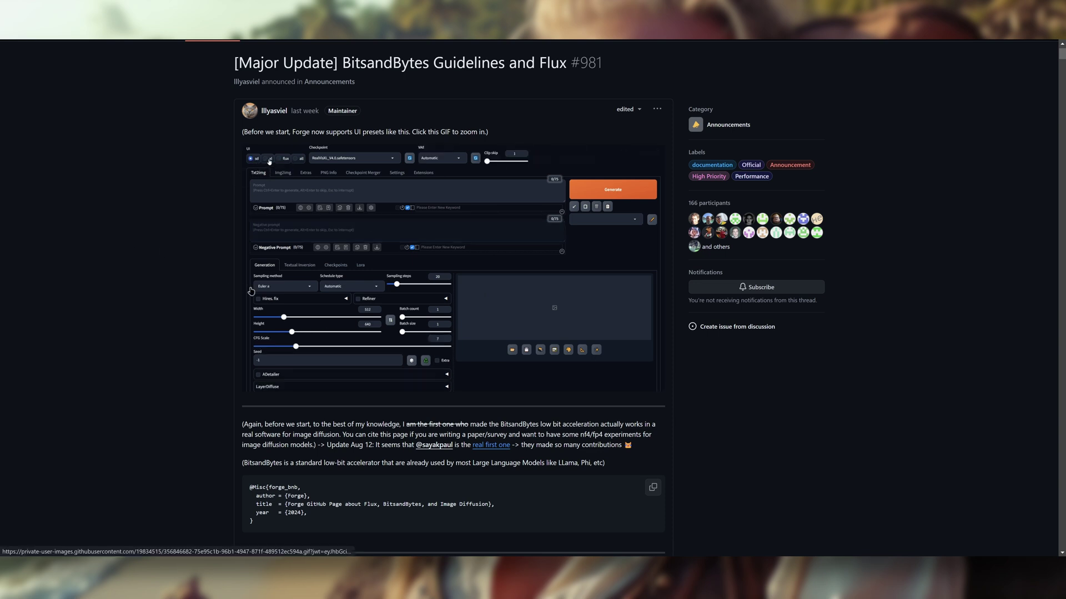
{"action": "scroll", "coordinate": [195, 290], "scroll_direction": "down", "scroll_amount": 3}
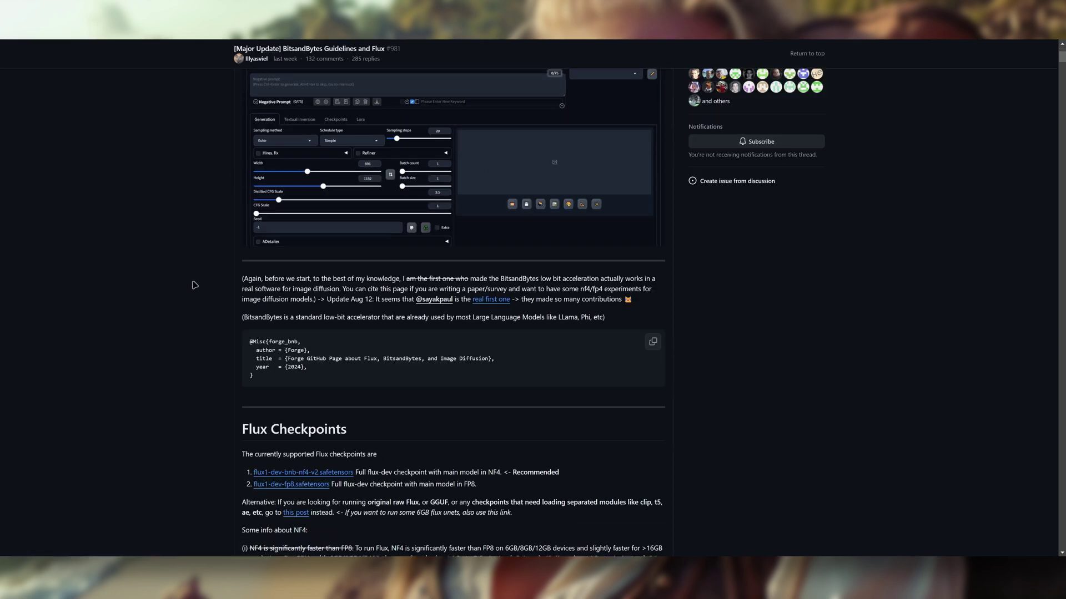
{"action": "scroll", "coordinate": [193, 286], "scroll_direction": "up", "scroll_amount": 2}
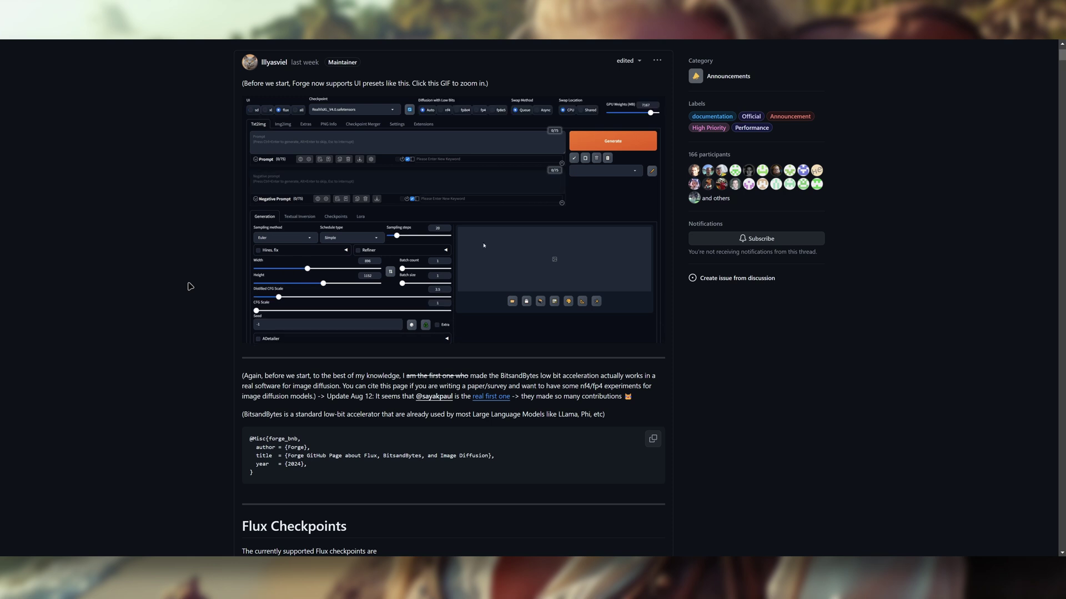
{"action": "scroll", "coordinate": [190, 286], "scroll_direction": "down", "scroll_amount": 3}
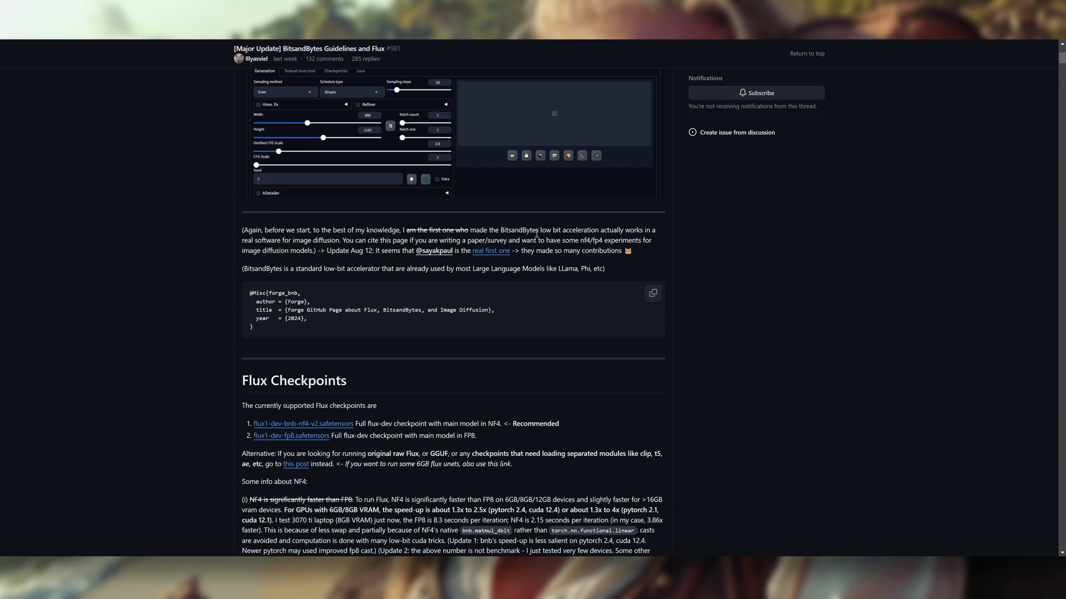
{"action": "scroll", "coordinate": [301, 344], "scroll_direction": "up", "scroll_amount": 2}
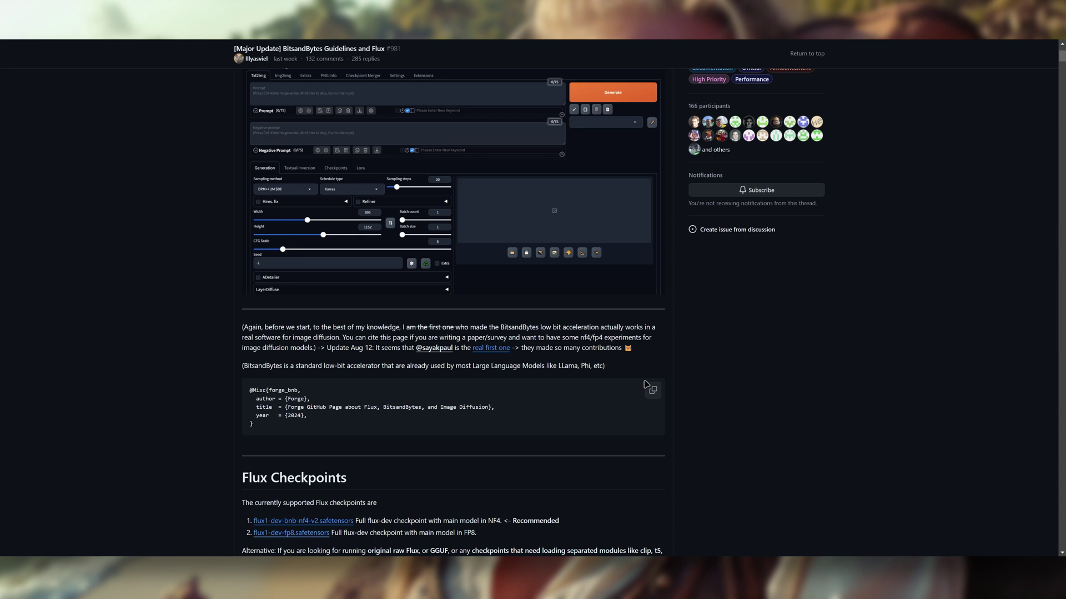
{"action": "scroll", "coordinate": [478, 378], "scroll_direction": "down", "scroll_amount": 1}
{"action": "scroll", "coordinate": [444, 383], "scroll_direction": "up", "scroll_amount": 1}
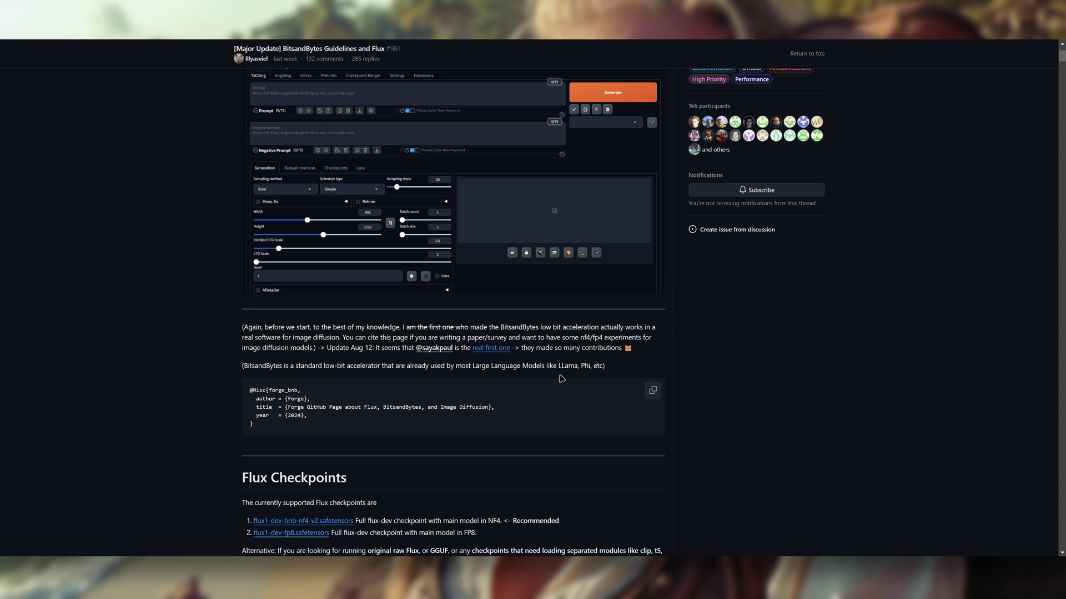
{"action": "scroll", "coordinate": [583, 367], "scroll_direction": "down", "scroll_amount": 3}
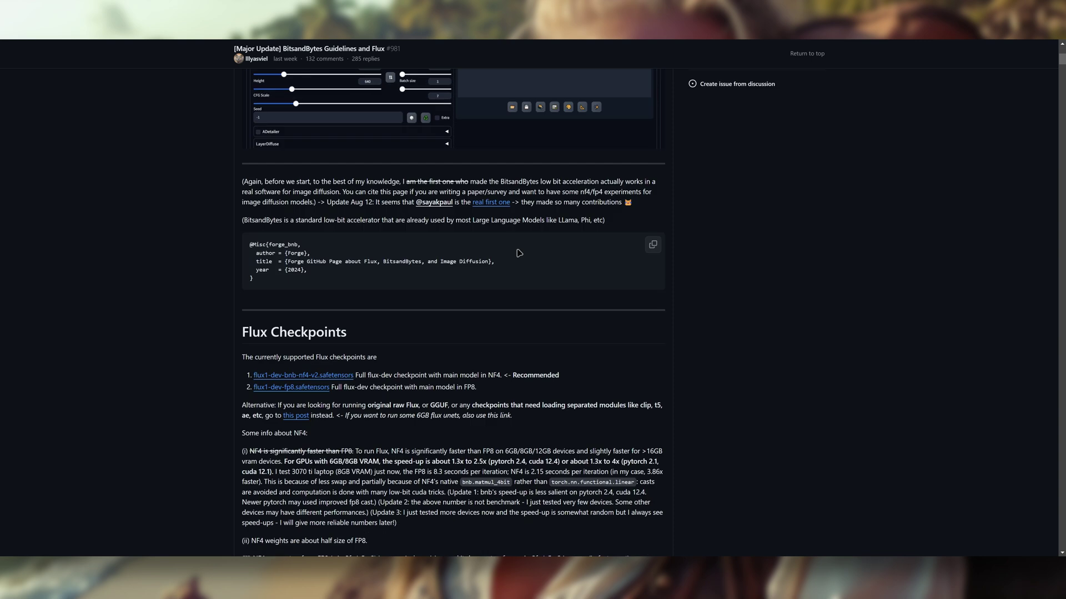
{"action": "scroll", "coordinate": [512, 235], "scroll_direction": "down", "scroll_amount": 3}
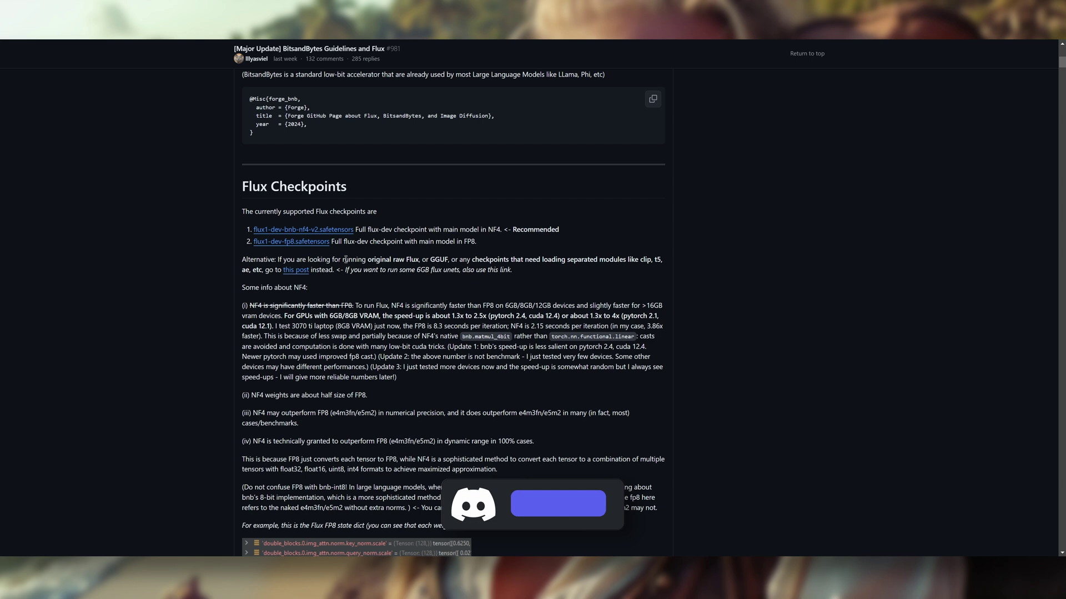
{"action": "scroll", "coordinate": [426, 248], "scroll_direction": "down", "scroll_amount": 1}
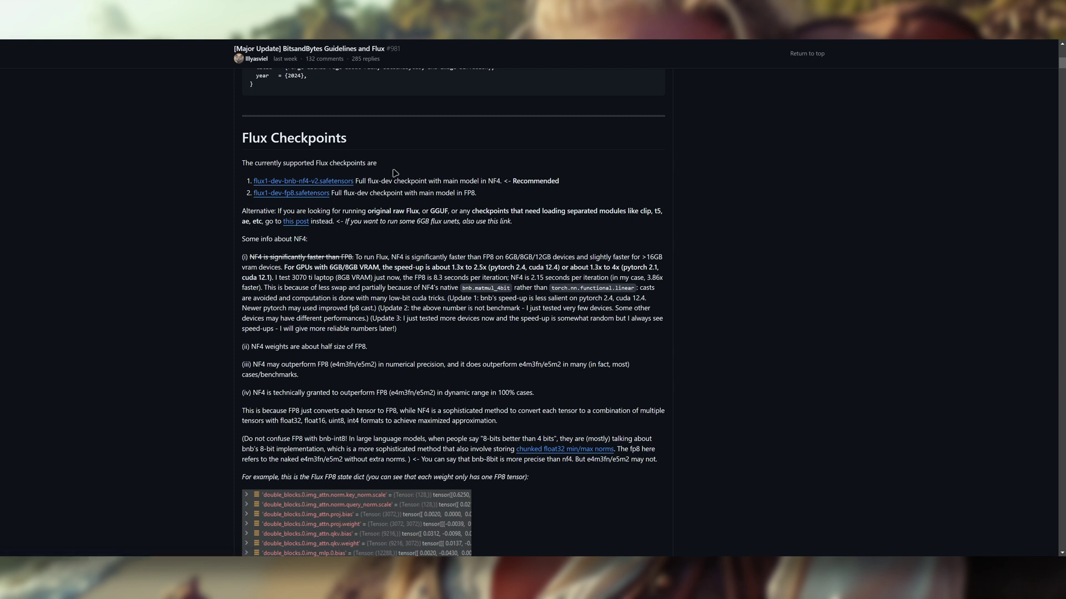
Step: Examine the Using Flux section for which GPUs and CUDA versions suit the NF4 or FP8 checkpoint
{"action": "scroll", "coordinate": [379, 196], "scroll_direction": "down", "scroll_amount": 15}
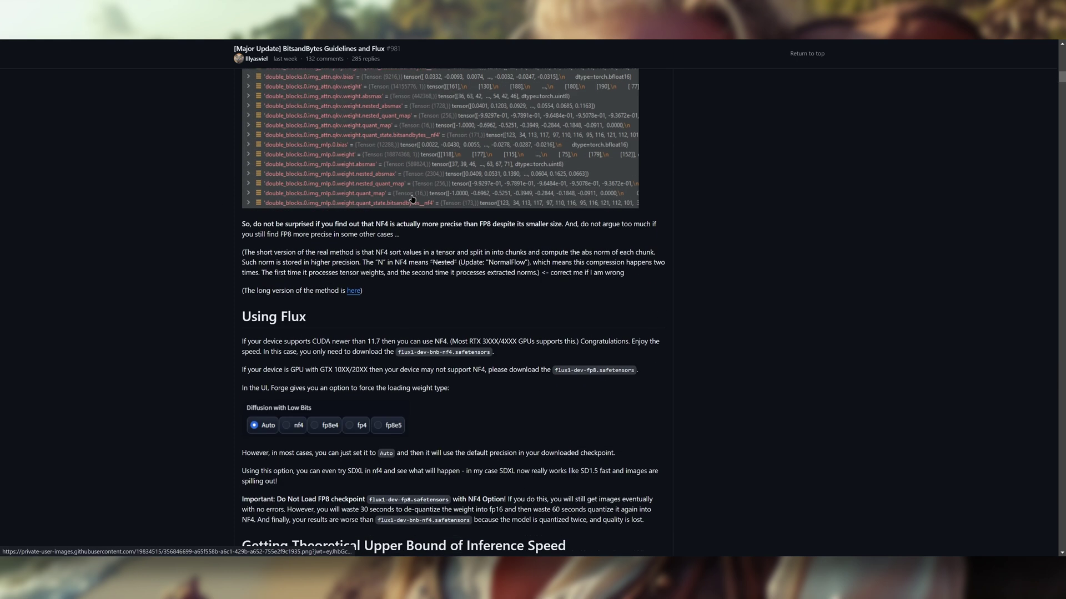
{"action": "scroll", "coordinate": [242, 277], "scroll_direction": "up", "scroll_amount": 1}
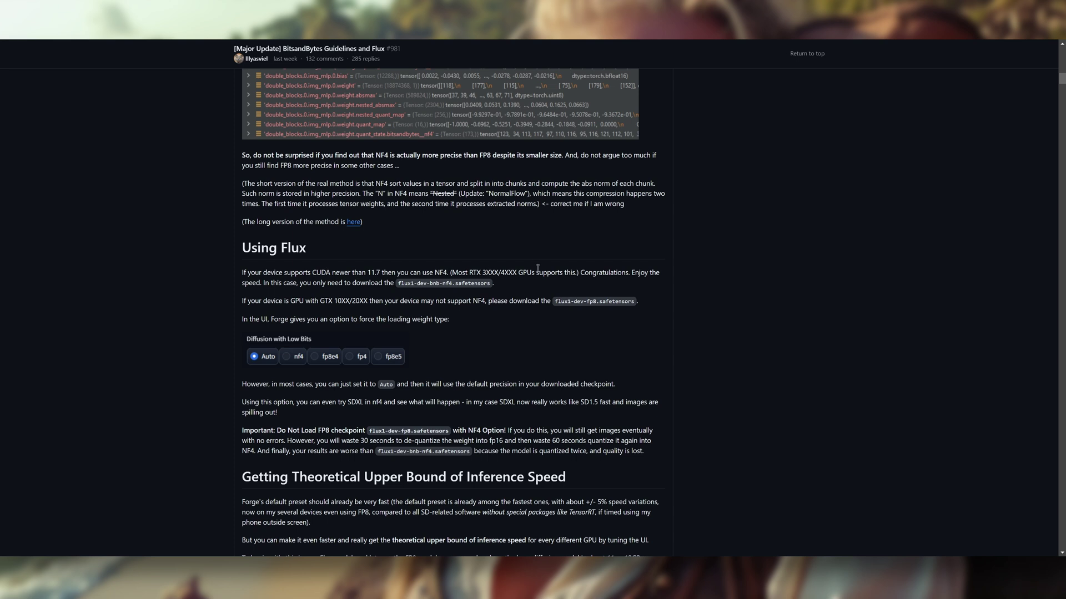
{"action": "left_click_drag", "start_coordinate": [434, 275], "coordinate": [450, 273]}
{"action": "left_click", "coordinate": [381, 282]}
Step: Open the flux1-dev-fp8.safetensors page from the Flux checkpoints list and check the checkpoint files in Forge's models/Stable-diffusion folder
{"action": "scroll", "coordinate": [591, 308], "scroll_direction": "up", "scroll_amount": 20}
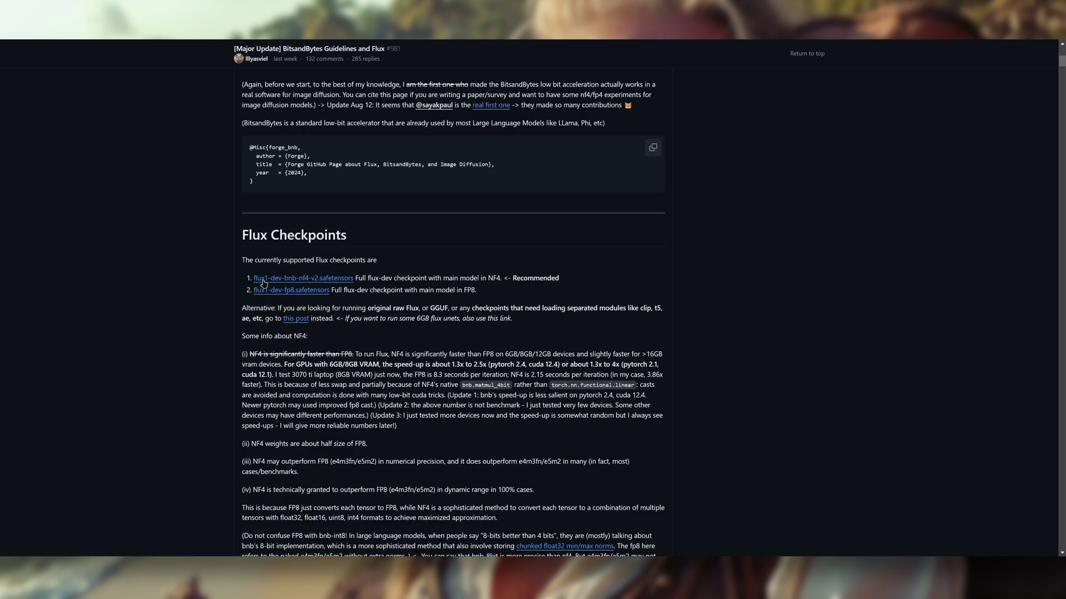
{"action": "left_click", "coordinate": [296, 291]}
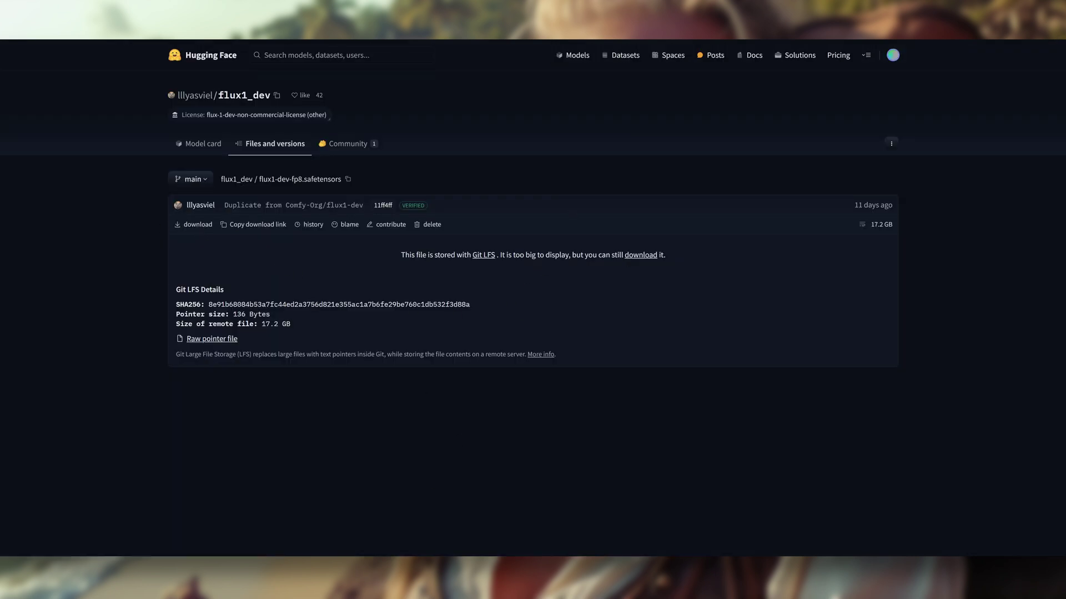
{"action": "key", "text": "alt+Tab"}
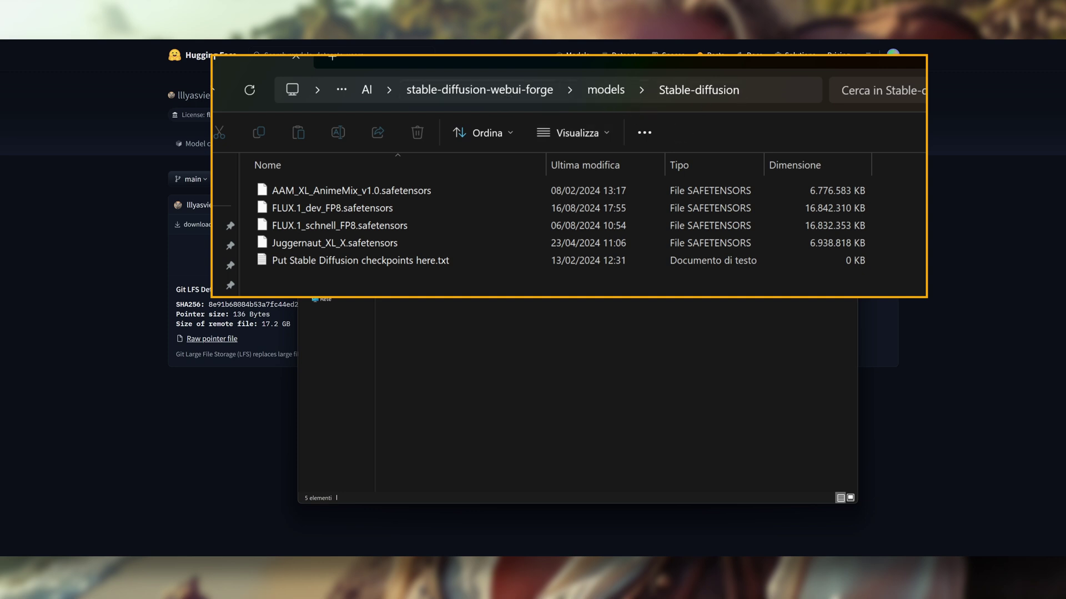
{"action": "left_click", "coordinate": [436, 227]}
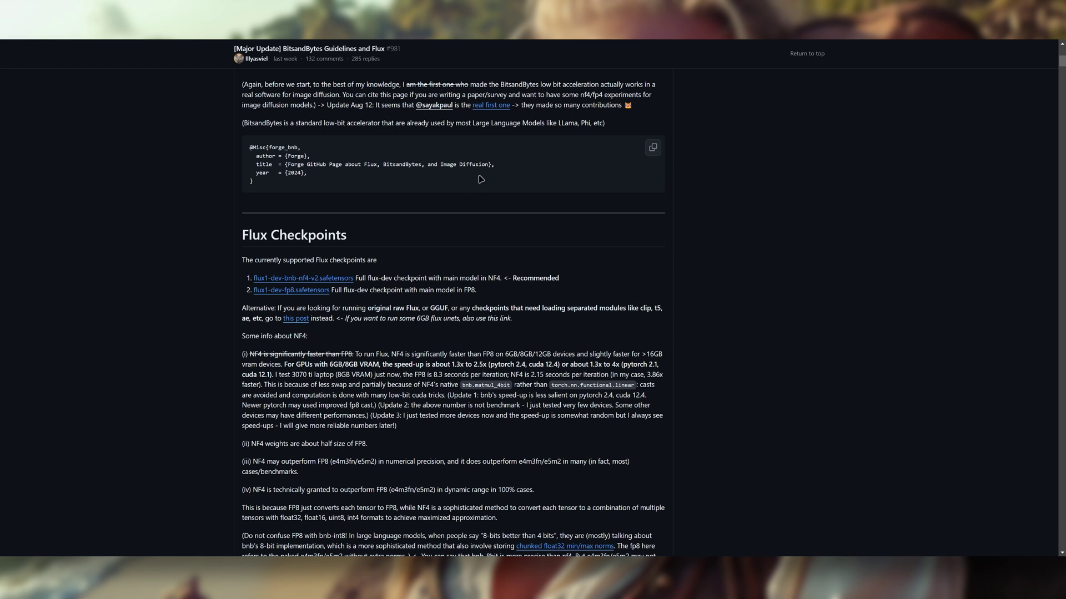
Step: Open the linked post on loading separate Flux modules and check its models\Stable-diffusion and models\text_encoder locations in the Forge folder
{"action": "left_click", "coordinate": [297, 319]}
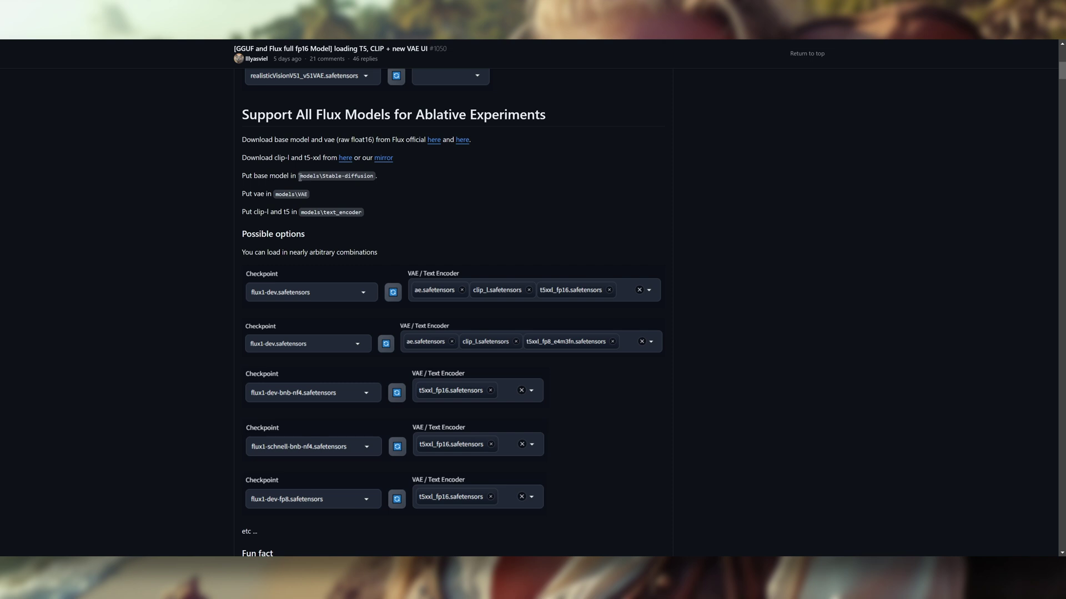
{"action": "left_click_drag", "start_coordinate": [300, 176], "coordinate": [376, 177]}
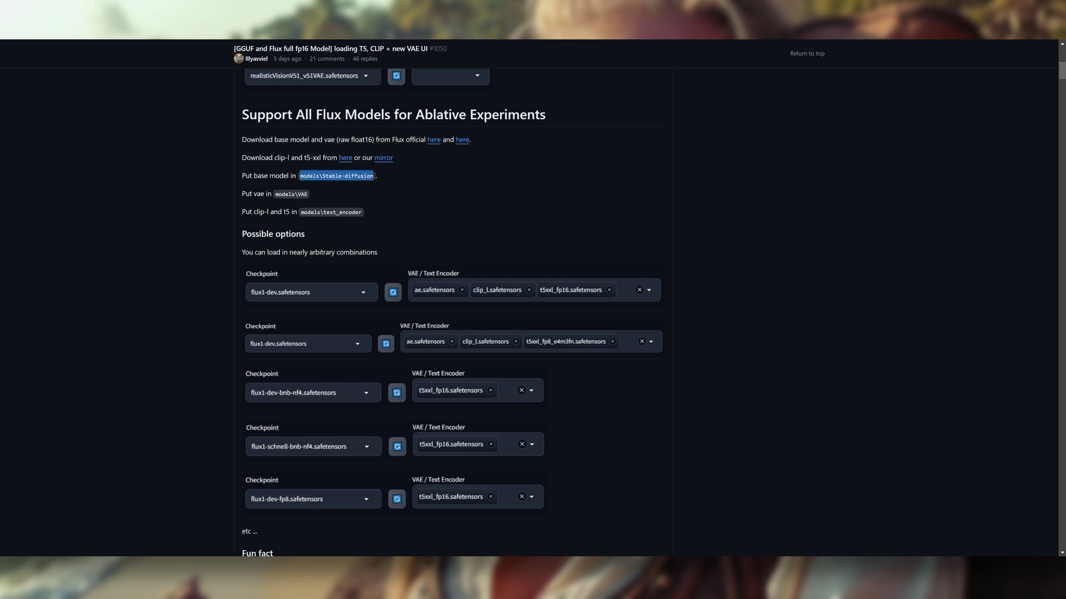
{"action": "key", "text": "alt+Tab"}
{"action": "key", "text": "alt+Tab"}
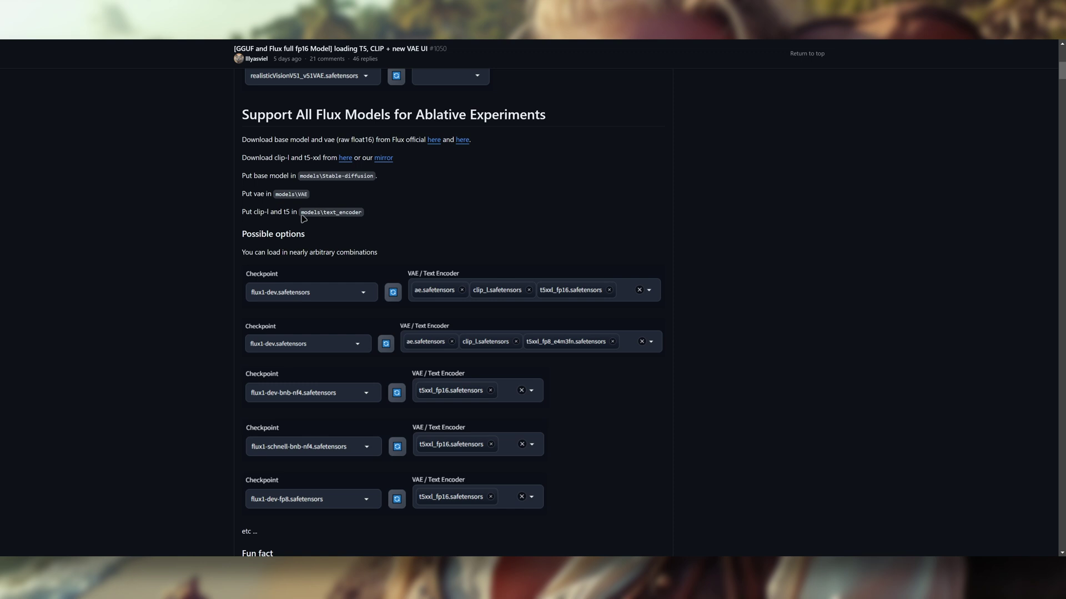
{"action": "left_click_drag", "start_coordinate": [301, 216], "coordinate": [360, 212]}
{"action": "key", "text": "alt+Tab"}
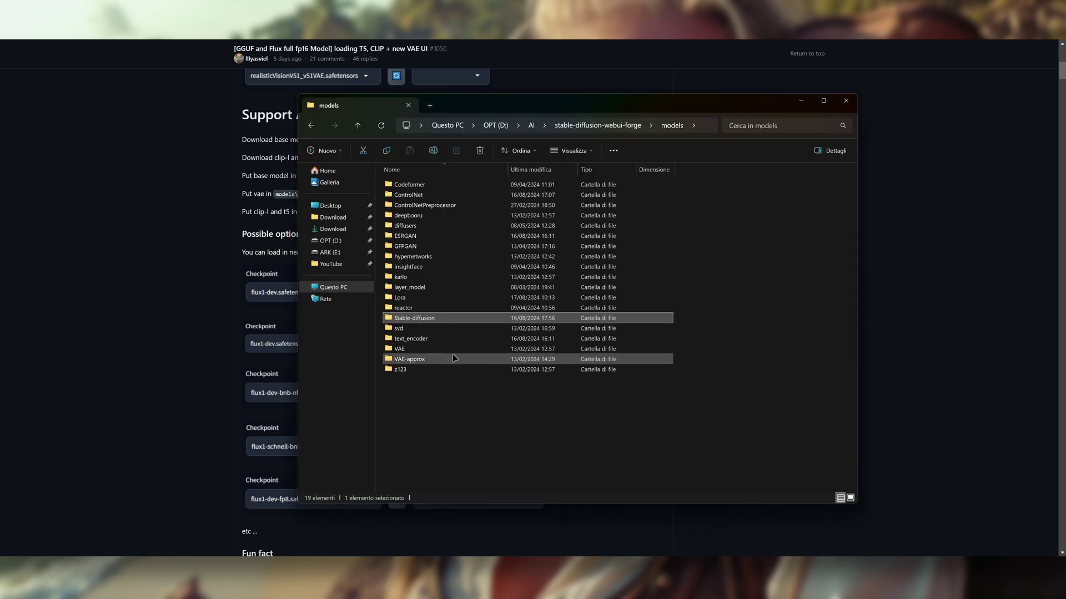
{"action": "double_click", "coordinate": [444, 338]}
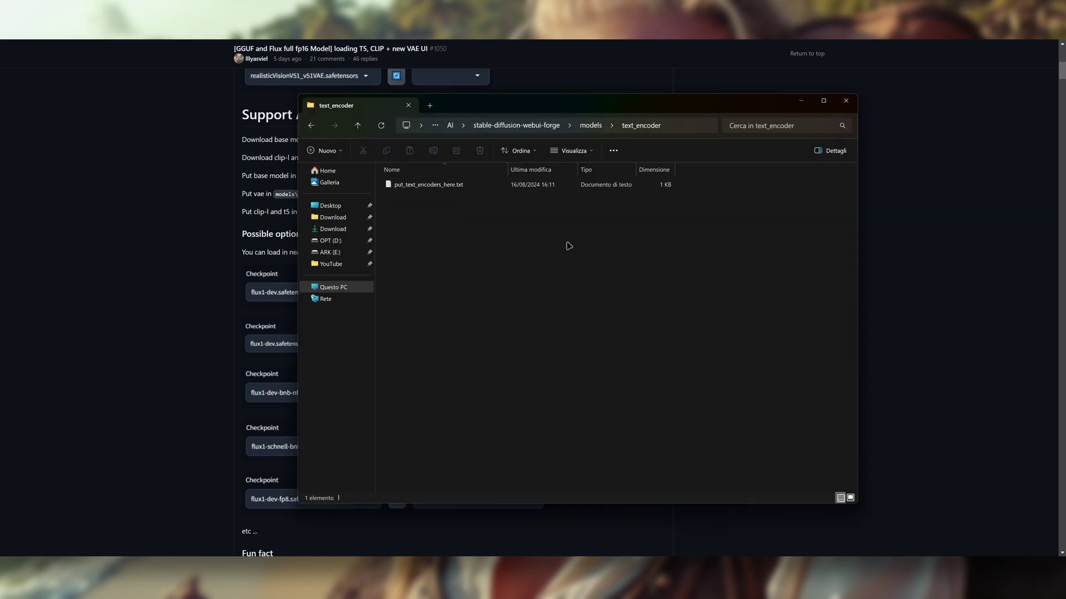
Step: View the ae.safetensors page in the FLUX.1-schnell repository on Hugging Face and open Forge's models\VAE folder
{"action": "left_click", "coordinate": [196, 255]}
{"action": "scroll", "coordinate": [405, 259], "scroll_direction": "up", "scroll_amount": 1}
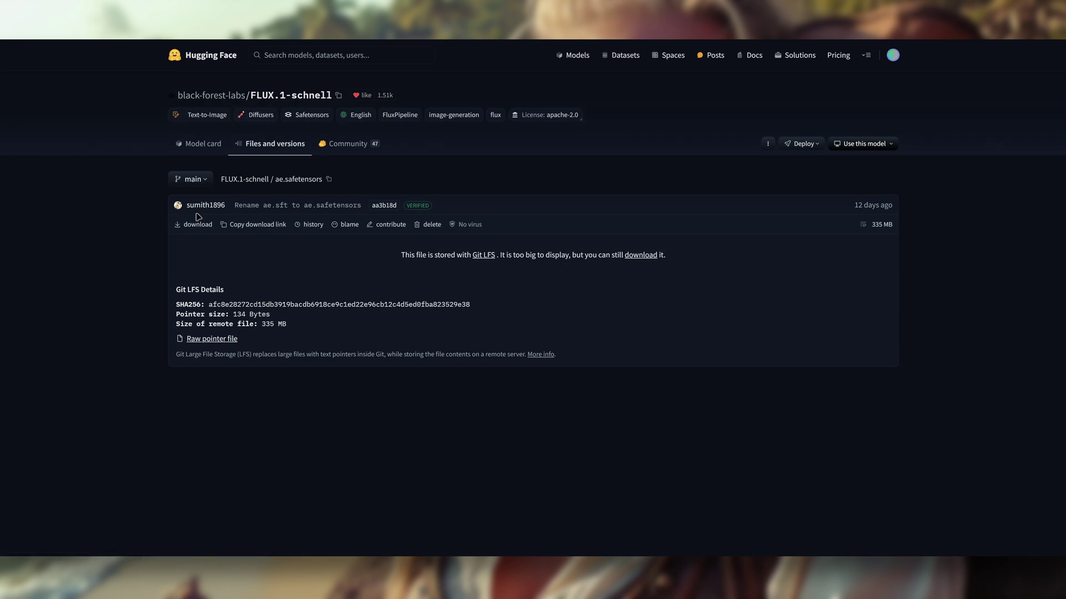
{"action": "key", "text": "alt+Tab"}
{"action": "key", "text": "alt+Up"}
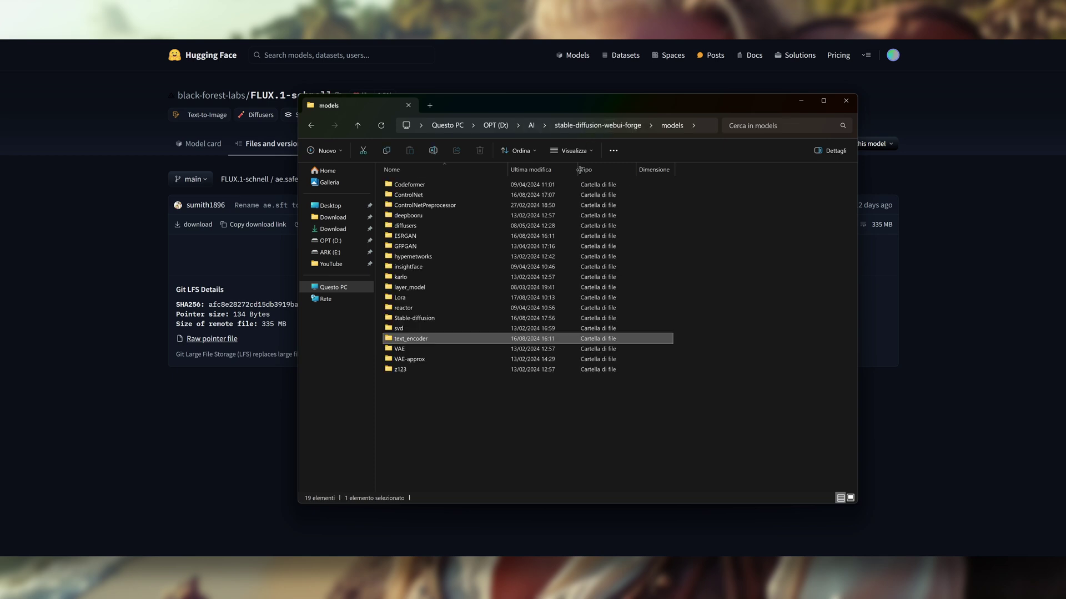
{"action": "double_click", "coordinate": [425, 352]}
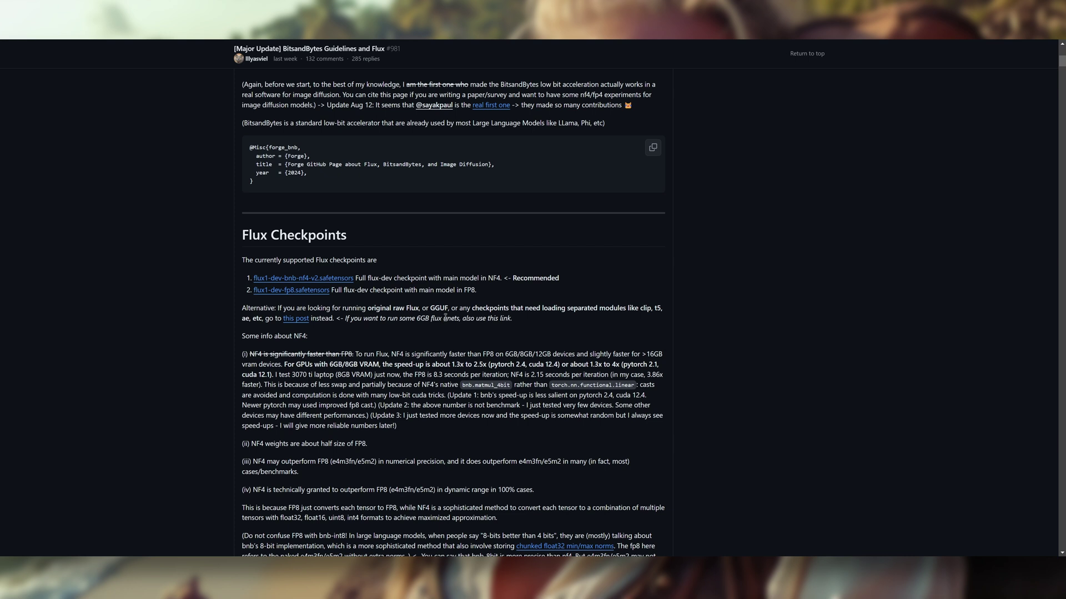
Step: Return to the BitsandBytes discussion and review the Using Flux section on choosing the NF4 or FP8 checkpoint
{"action": "scroll", "coordinate": [589, 214], "scroll_direction": "down", "scroll_amount": 15}
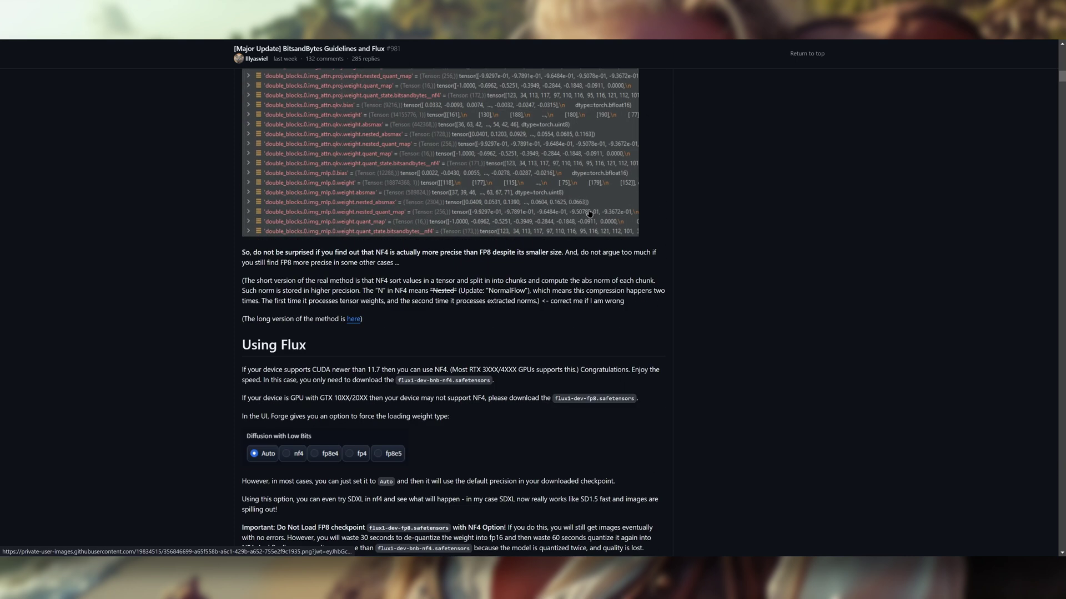
{"action": "scroll", "coordinate": [516, 230], "scroll_direction": "down", "scroll_amount": 3}
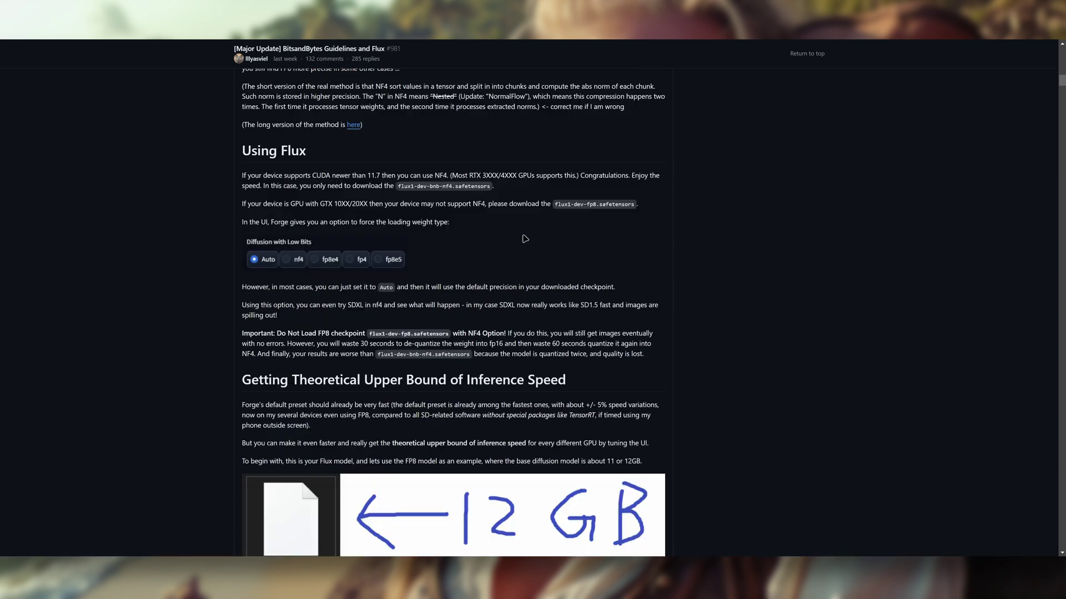
{"action": "scroll", "coordinate": [522, 233], "scroll_direction": "up", "scroll_amount": 1}
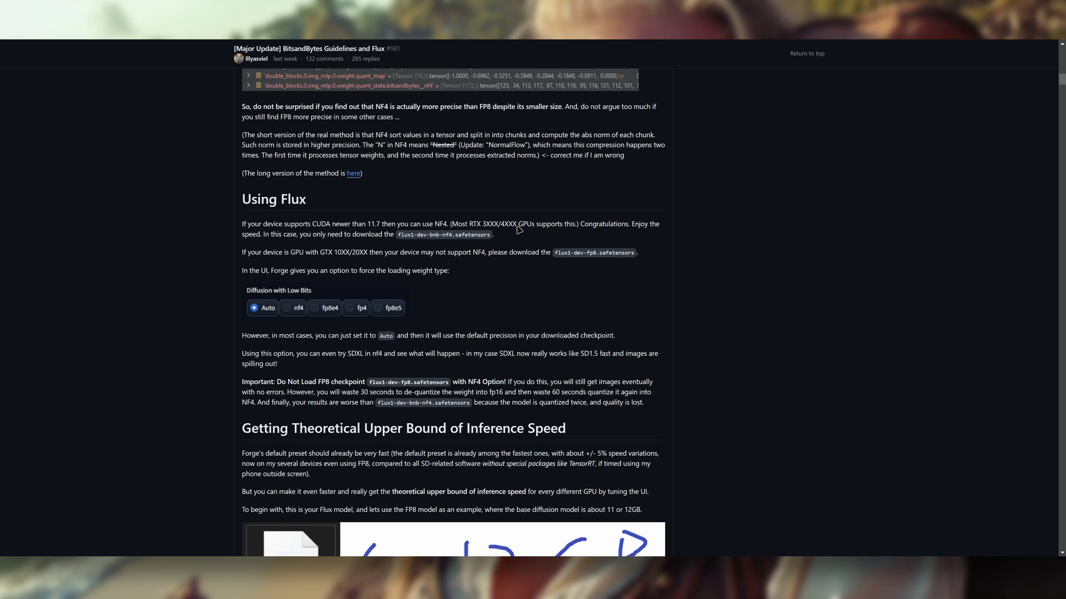
{"action": "scroll", "coordinate": [454, 330], "scroll_direction": "down", "scroll_amount": 1}
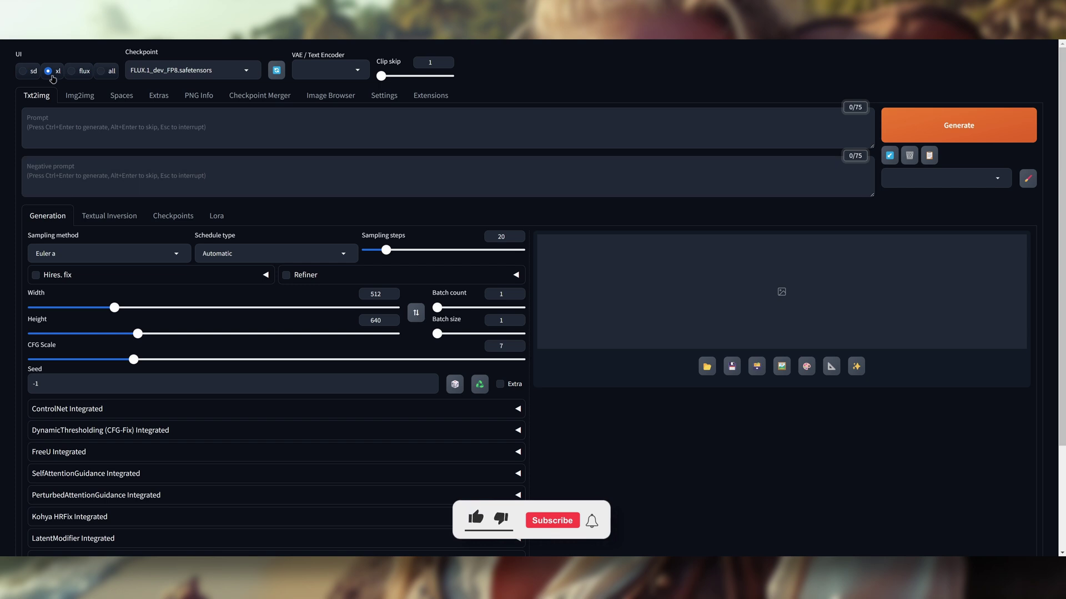
Step: Switch the Forge UI preset to flux and select the FLUX.1_dev_FP8.safetensors checkpoint
{"action": "left_click", "coordinate": [48, 71]}
{"action": "left_click", "coordinate": [78, 77]}
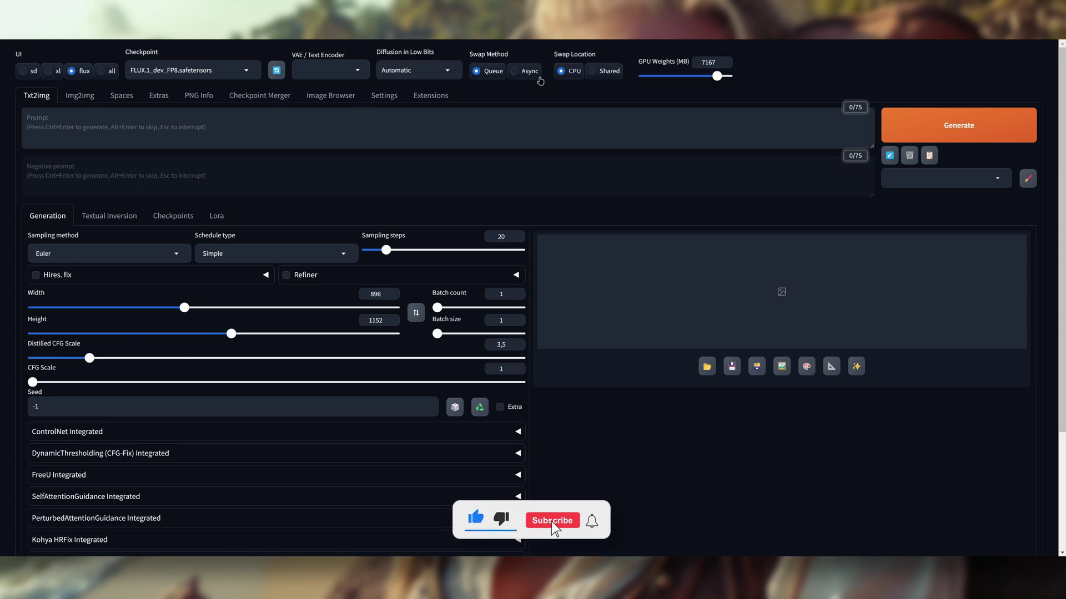
{"action": "left_click", "coordinate": [247, 72]}
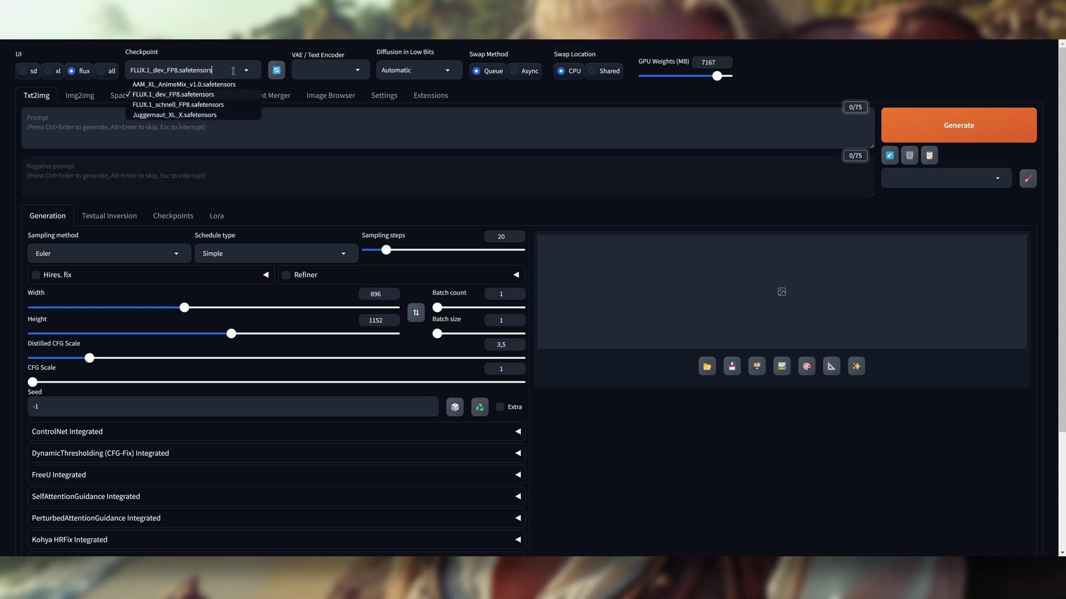
{"action": "left_click", "coordinate": [165, 98]}
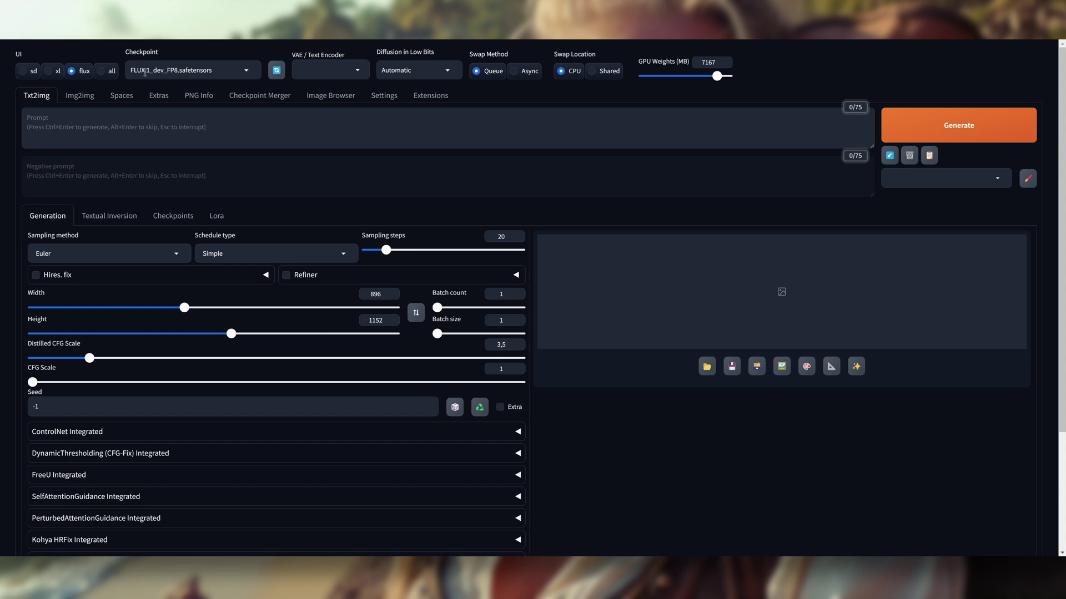
Step: Look through the available VAE / Text Encoder and Diffusion in Low Bits options, leaving the low-bits setting on Automatic
{"action": "left_click", "coordinate": [336, 71]}
{"action": "left_click", "coordinate": [448, 70]}
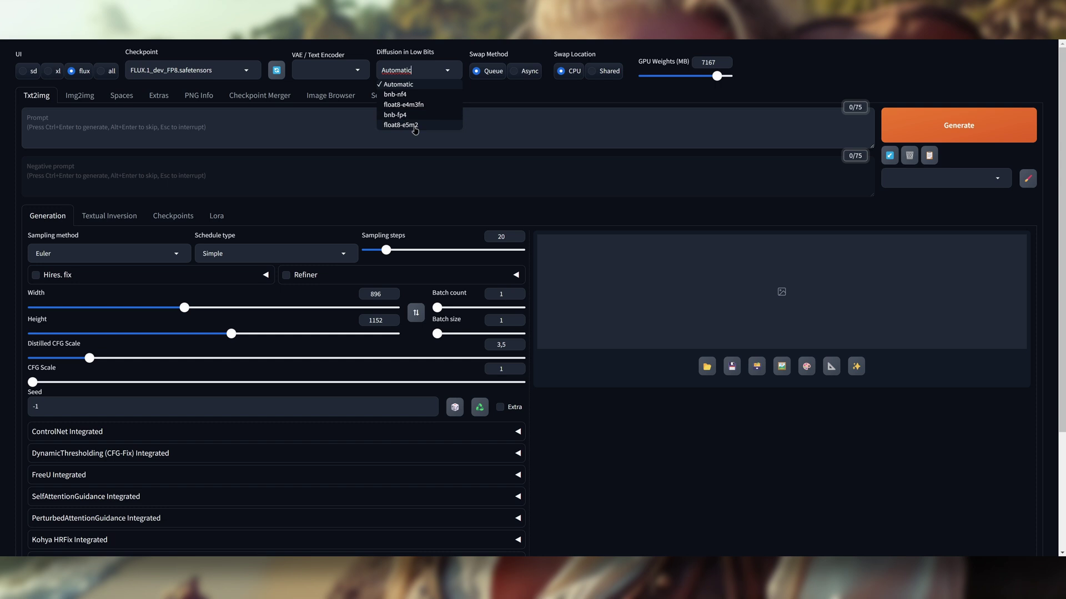
{"action": "left_click", "coordinate": [473, 90]}
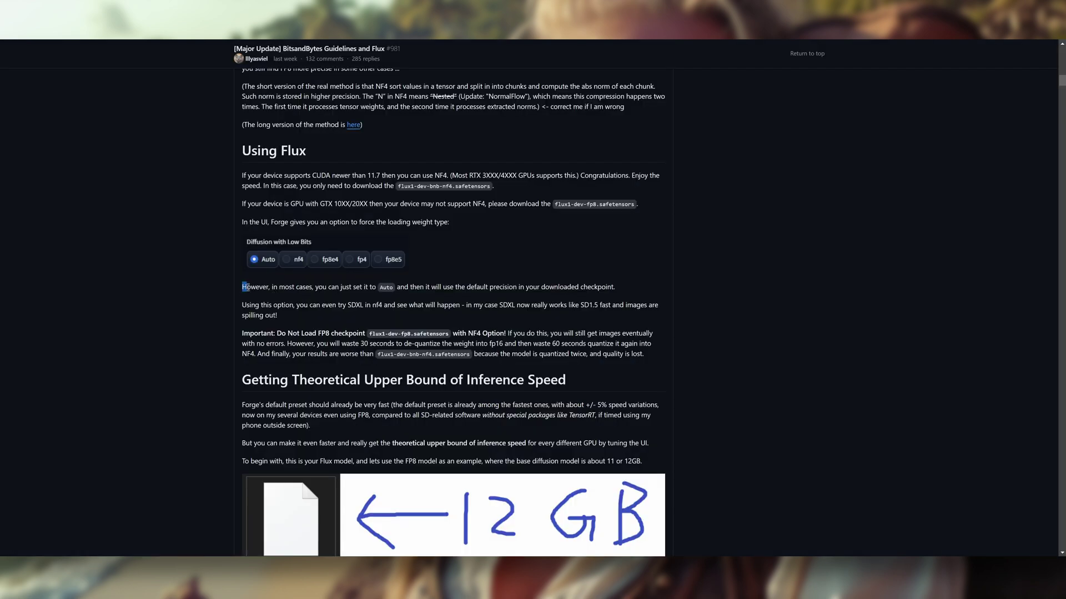
Step: Read the discussion's advice on the Auto low-bits setting and how the FP8 model uses CPU, GPU and shared memory
{"action": "left_click_drag", "start_coordinate": [245, 287], "coordinate": [511, 280]}
{"action": "left_click", "coordinate": [489, 272]}
{"action": "scroll", "coordinate": [347, 295], "scroll_direction": "down", "scroll_amount": 3}
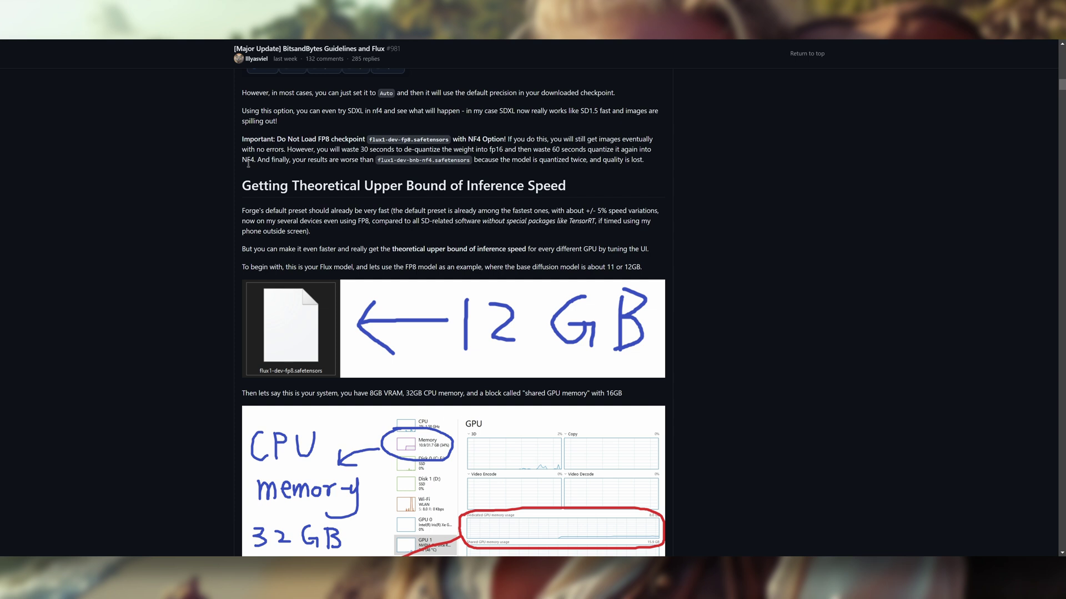
{"action": "scroll", "coordinate": [248, 164], "scroll_direction": "down", "scroll_amount": 1}
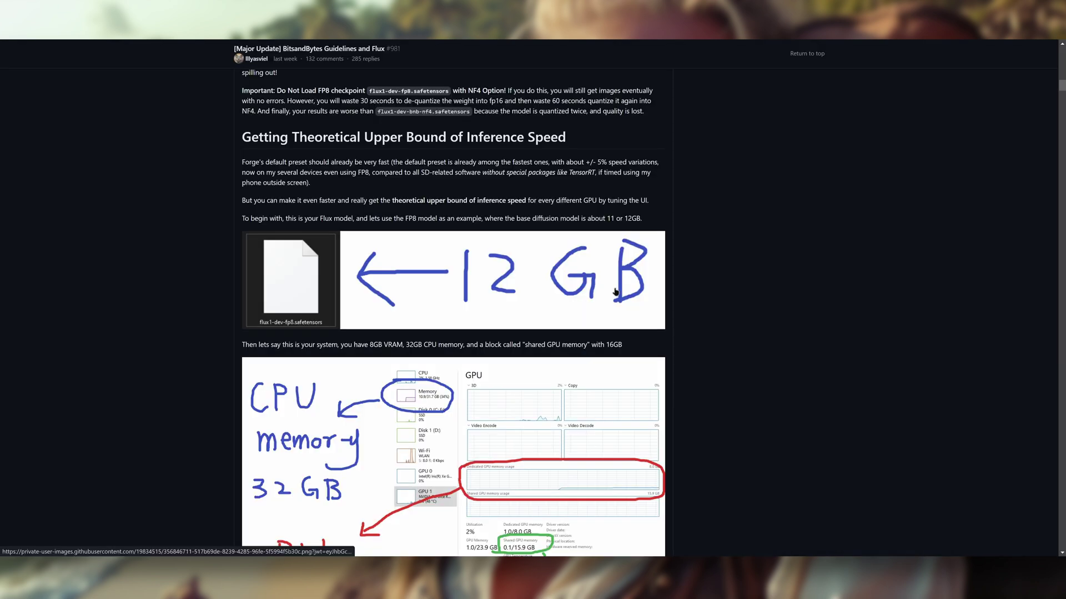
{"action": "scroll", "coordinate": [697, 247], "scroll_direction": "down", "scroll_amount": 4}
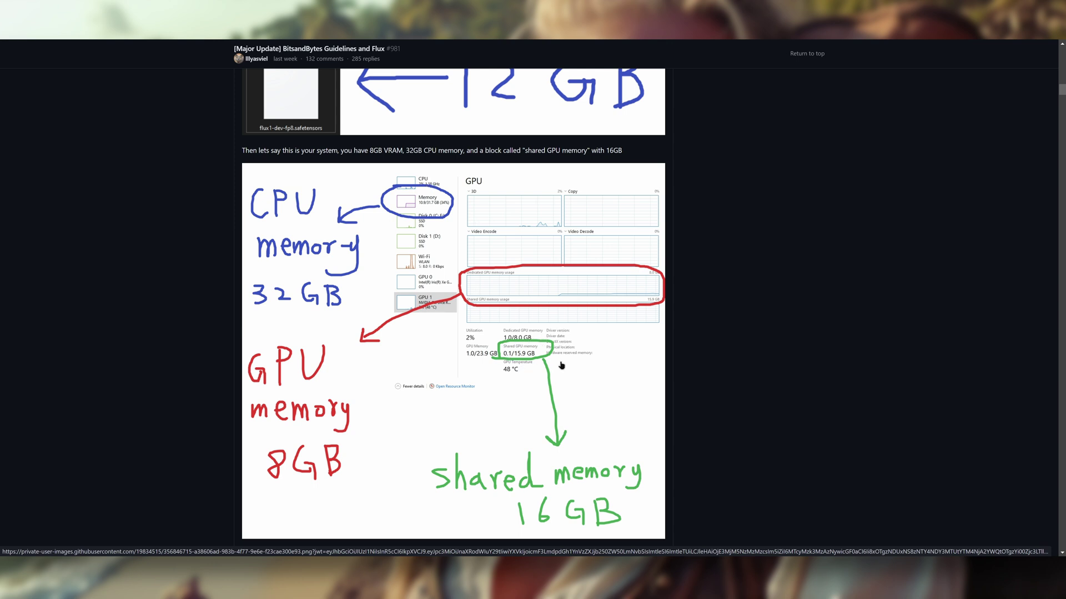
{"action": "scroll", "coordinate": [595, 340], "scroll_direction": "down", "scroll_amount": 7}
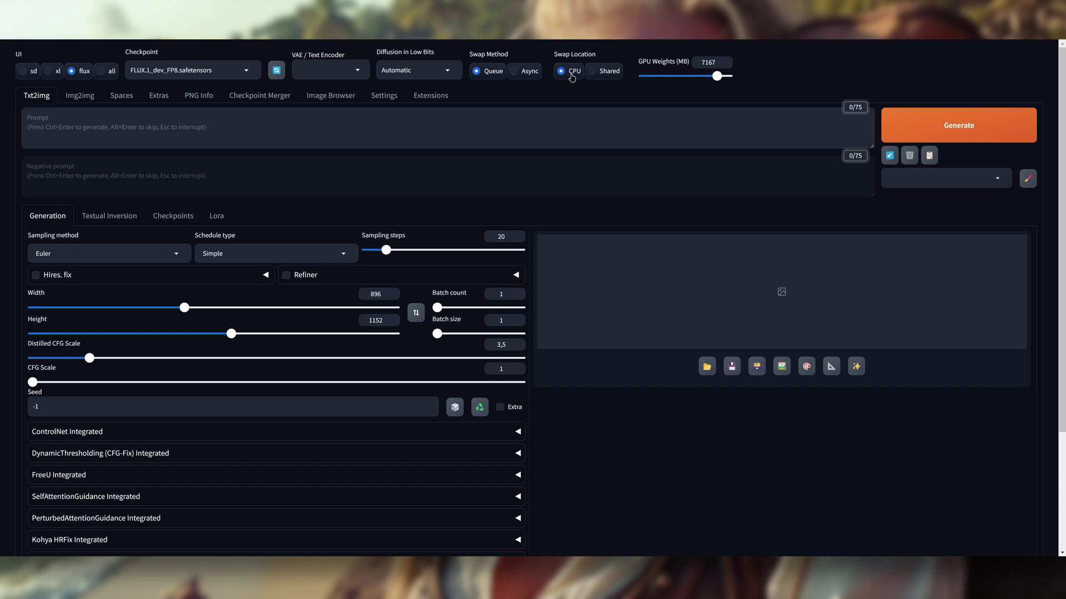
Step: Open Task Manager's GPU performance view and enlarge the window to check dedicated and shared GPU memory
{"action": "key", "text": "ctrl+shift+Escape"}
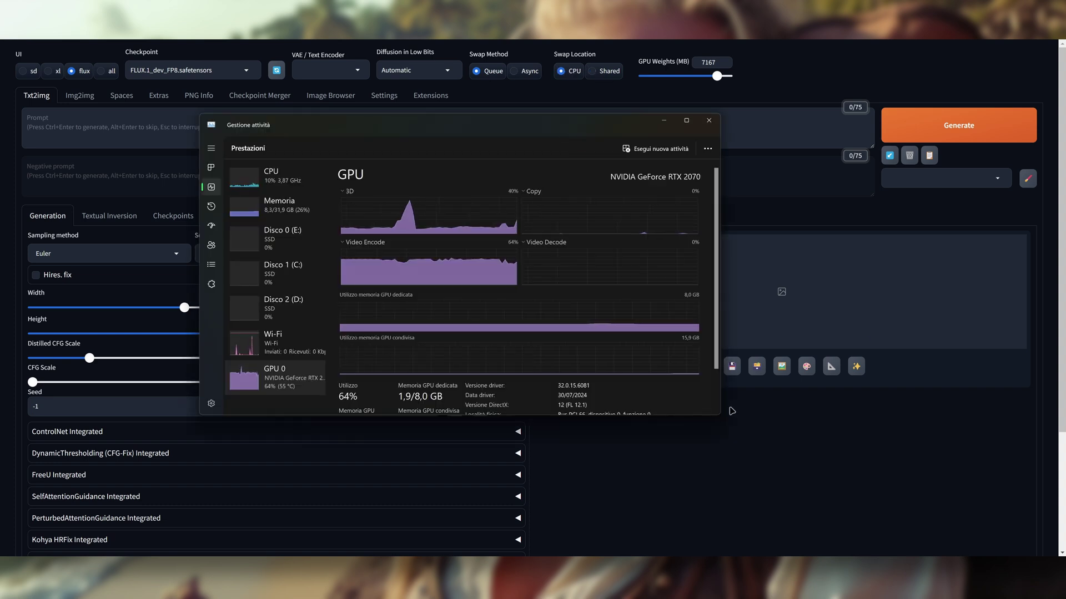
{"action": "left_click_drag", "start_coordinate": [727, 425], "coordinate": [832, 515]}
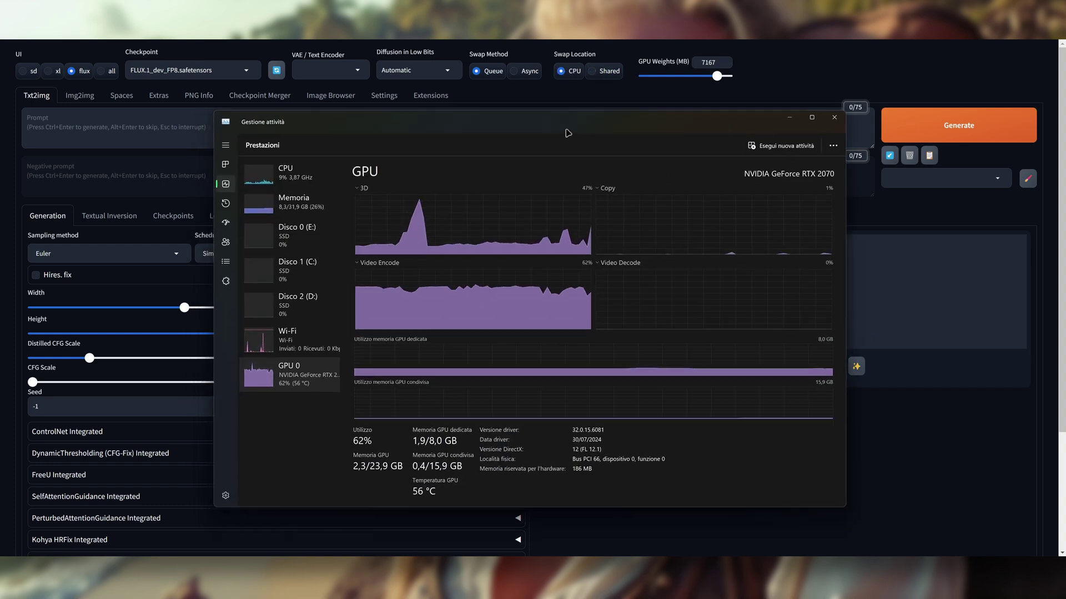
{"action": "left_click_drag", "start_coordinate": [555, 133], "coordinate": [562, 119]}
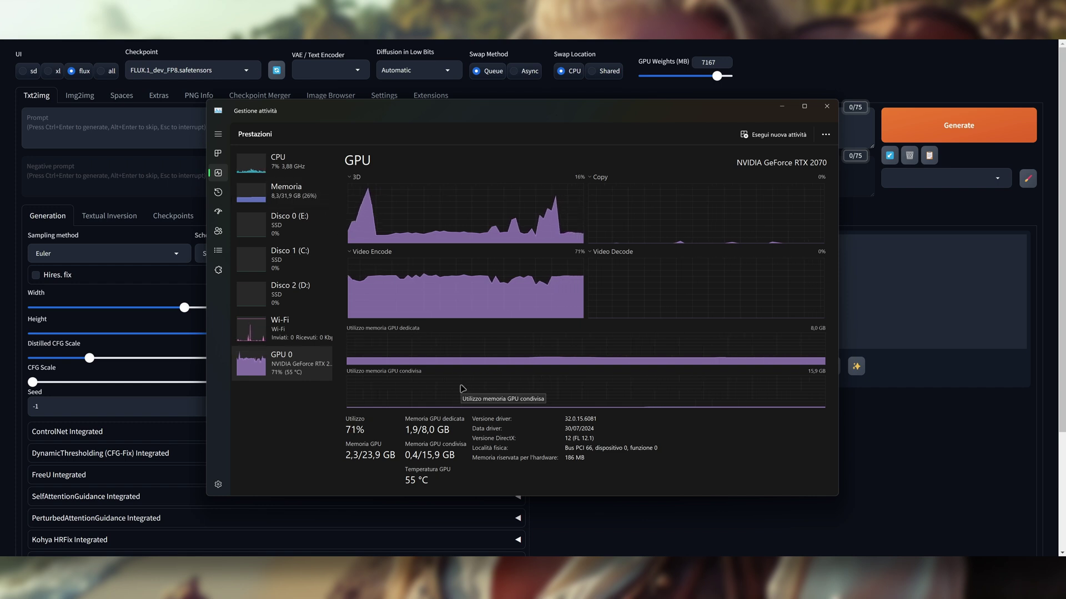
{"action": "left_click_drag", "start_coordinate": [500, 111], "coordinate": [482, 107]}
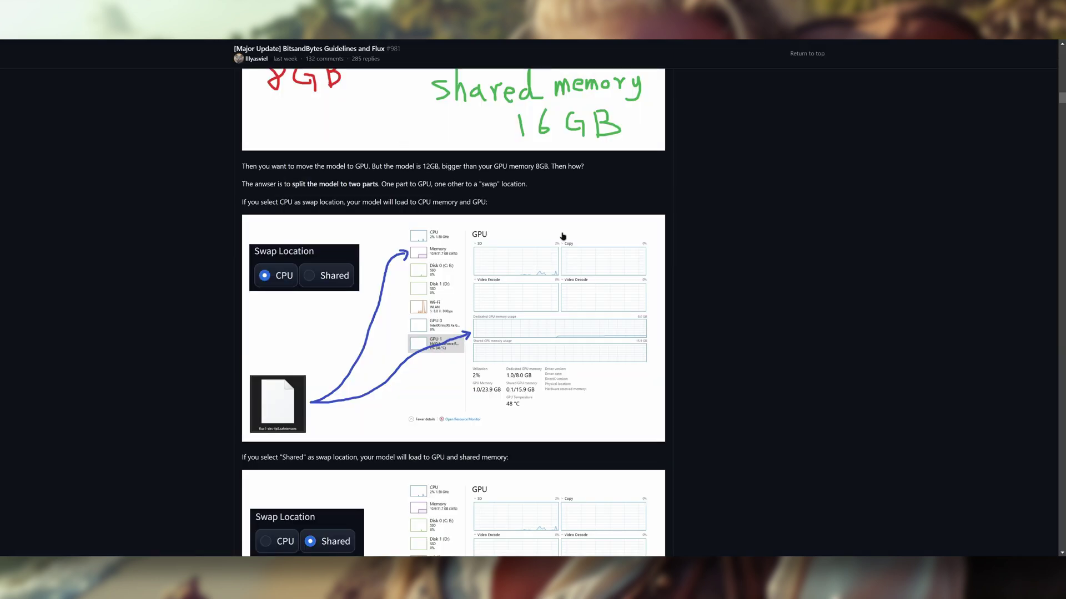
Step: Read the discussion's comparison of CPU and Shared swap locations and its GPU Weights example
{"action": "scroll", "coordinate": [701, 219], "scroll_direction": "down", "scroll_amount": 5}
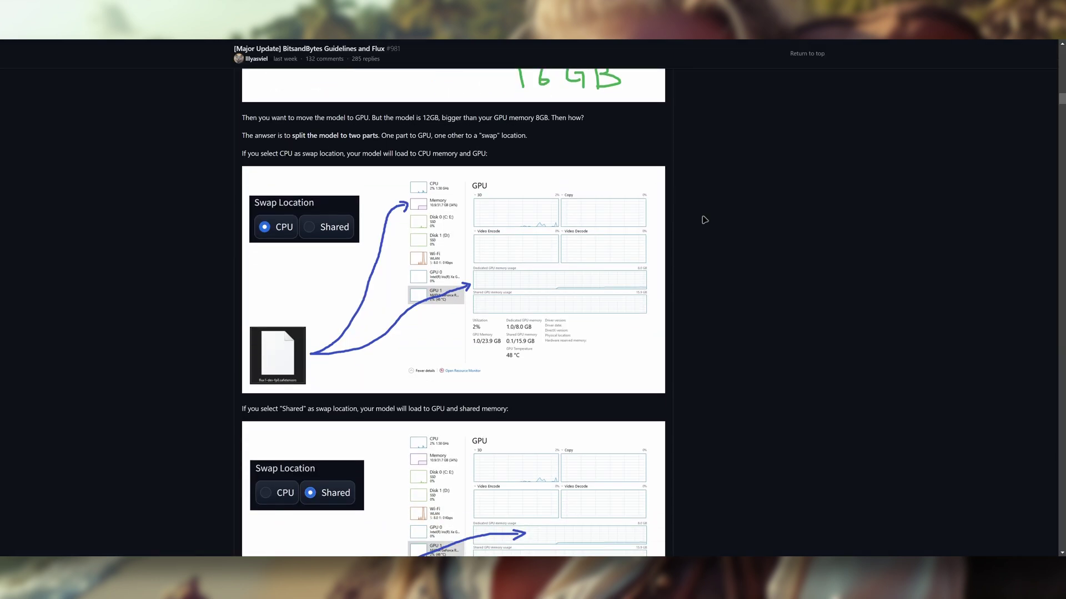
{"action": "scroll", "coordinate": [702, 181], "scroll_direction": "up", "scroll_amount": 2}
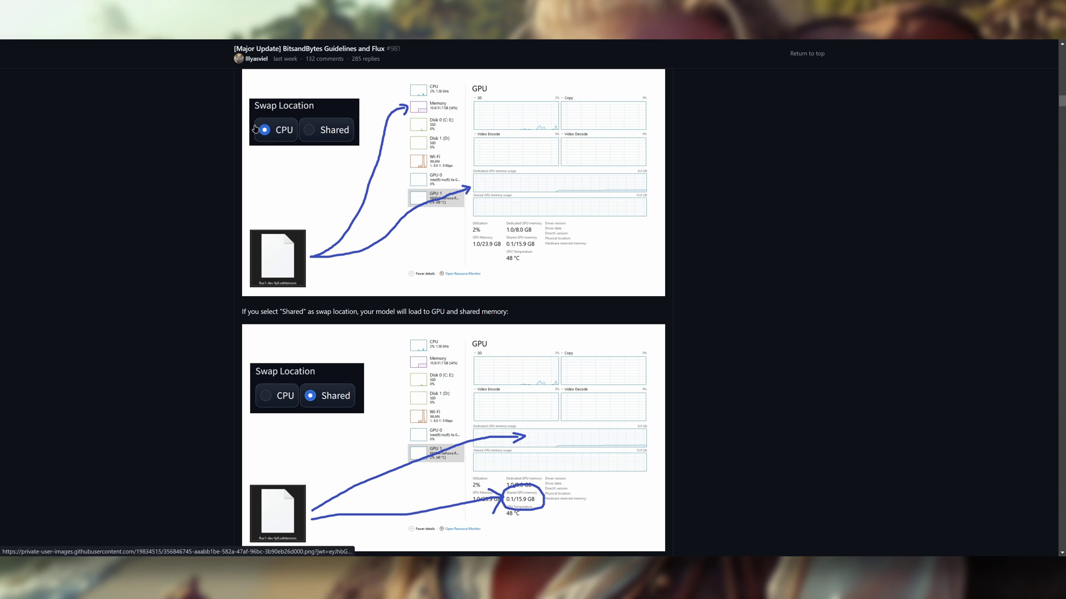
{"action": "scroll", "coordinate": [455, 179], "scroll_direction": "down", "scroll_amount": 2}
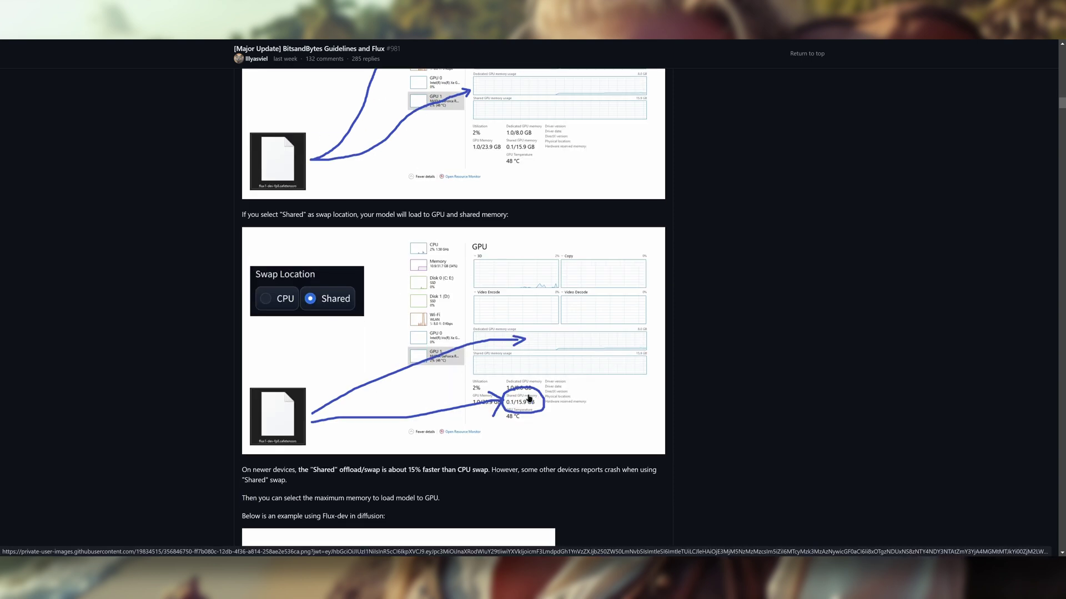
{"action": "scroll", "coordinate": [651, 288], "scroll_direction": "down", "scroll_amount": 8}
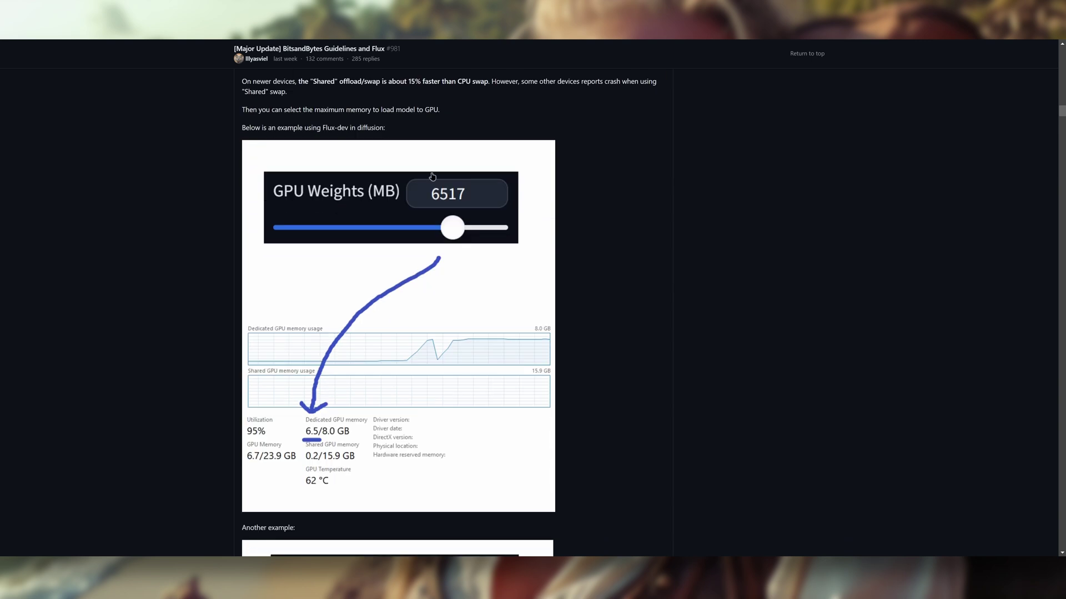
{"action": "left_click", "coordinate": [112, 40]}
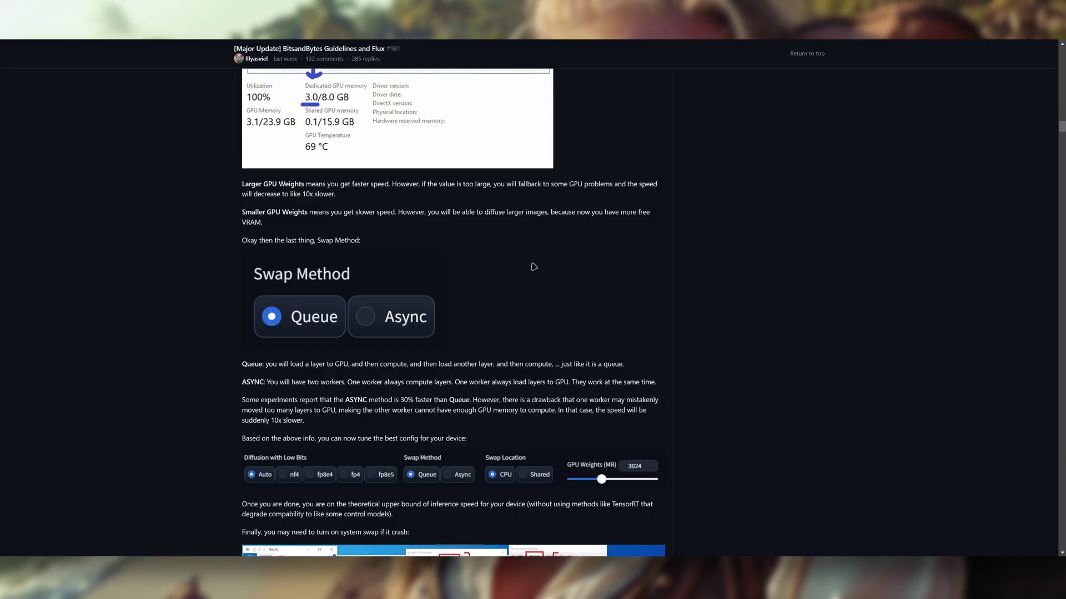
Step: Examine the explanation of larger and smaller GPU Weights and of the Queue and Async swap methods
{"action": "scroll", "coordinate": [534, 267], "scroll_direction": "down", "scroll_amount": 2}
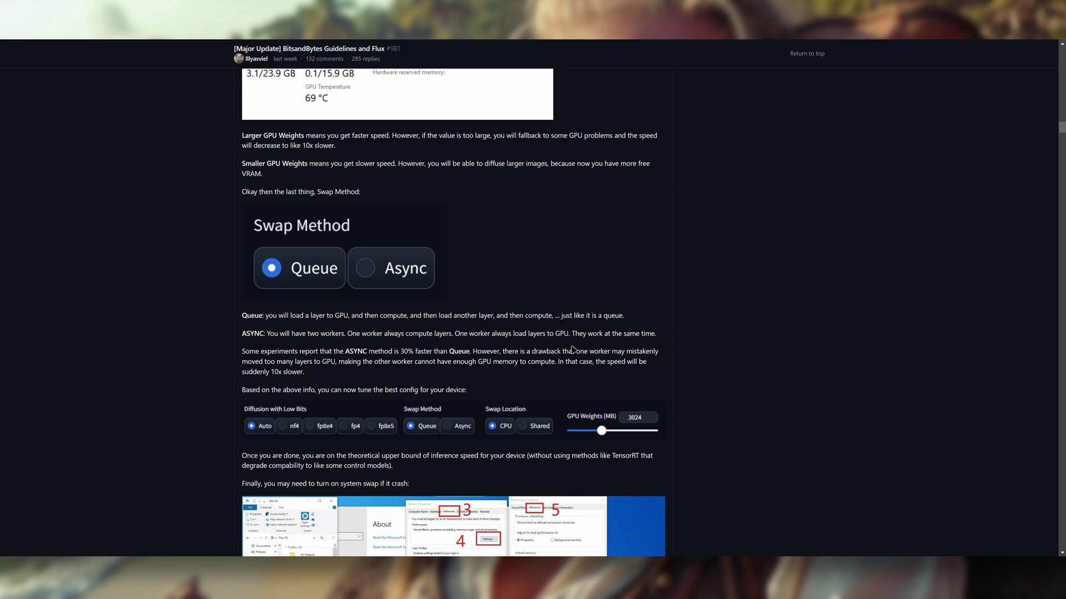
{"action": "scroll", "coordinate": [557, 350], "scroll_direction": "up", "scroll_amount": 1}
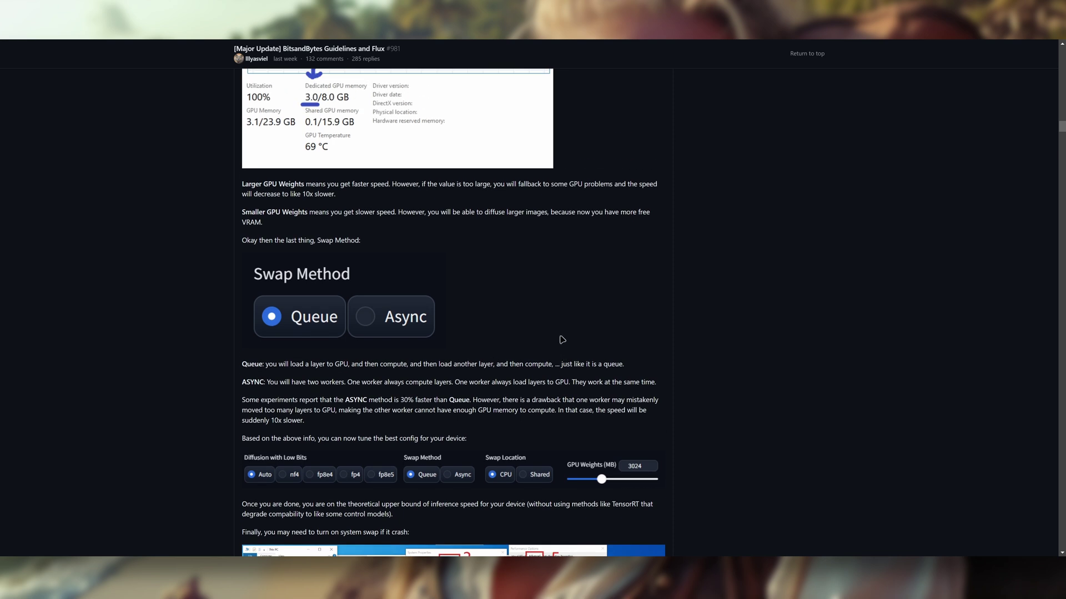
{"action": "scroll", "coordinate": [564, 340], "scroll_direction": "up", "scroll_amount": 15}
{"action": "scroll", "coordinate": [585, 333], "scroll_direction": "down", "scroll_amount": 12}
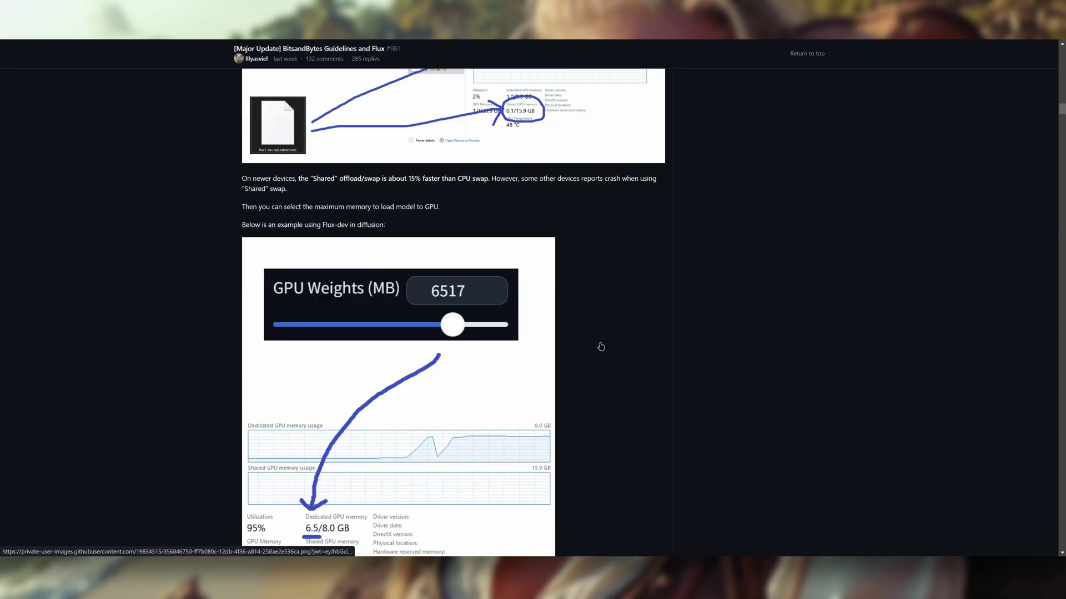
{"action": "scroll", "coordinate": [606, 343], "scroll_direction": "down", "scroll_amount": 2}
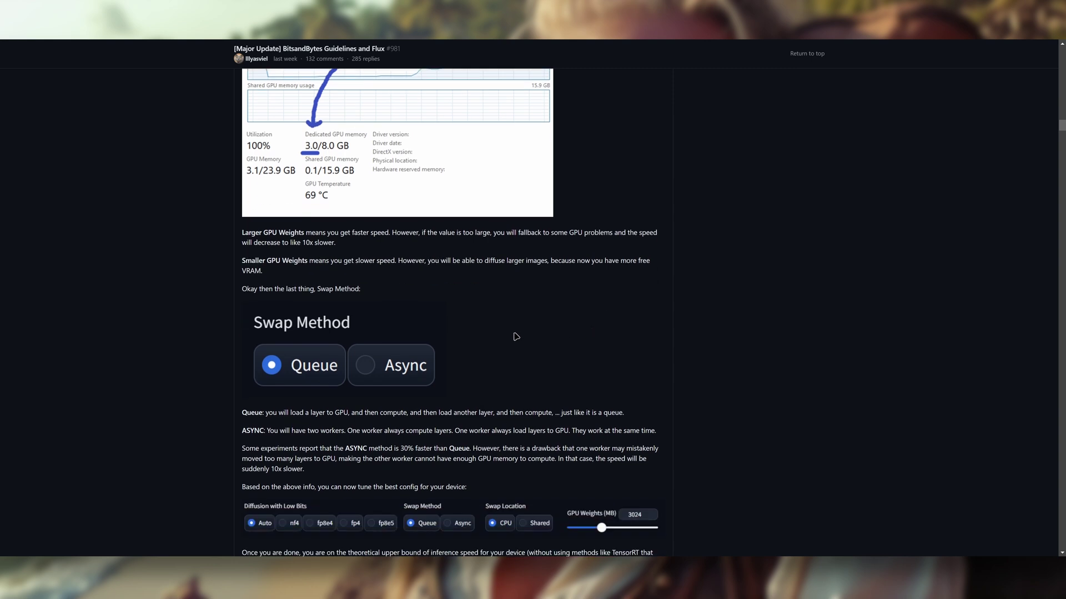
{"action": "scroll", "coordinate": [516, 336], "scroll_direction": "down", "scroll_amount": 1}
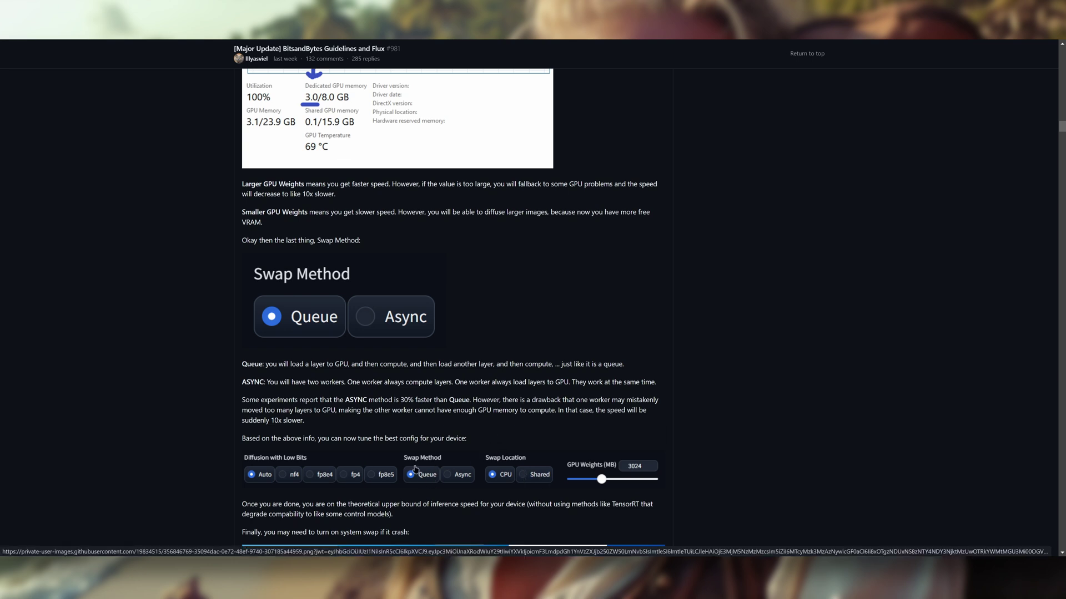
Step: Read the discussion's advice on enabling system swap and on using Distilled CFG Guidance with CFG set to 1
{"action": "scroll", "coordinate": [464, 440], "scroll_direction": "down", "scroll_amount": 1}
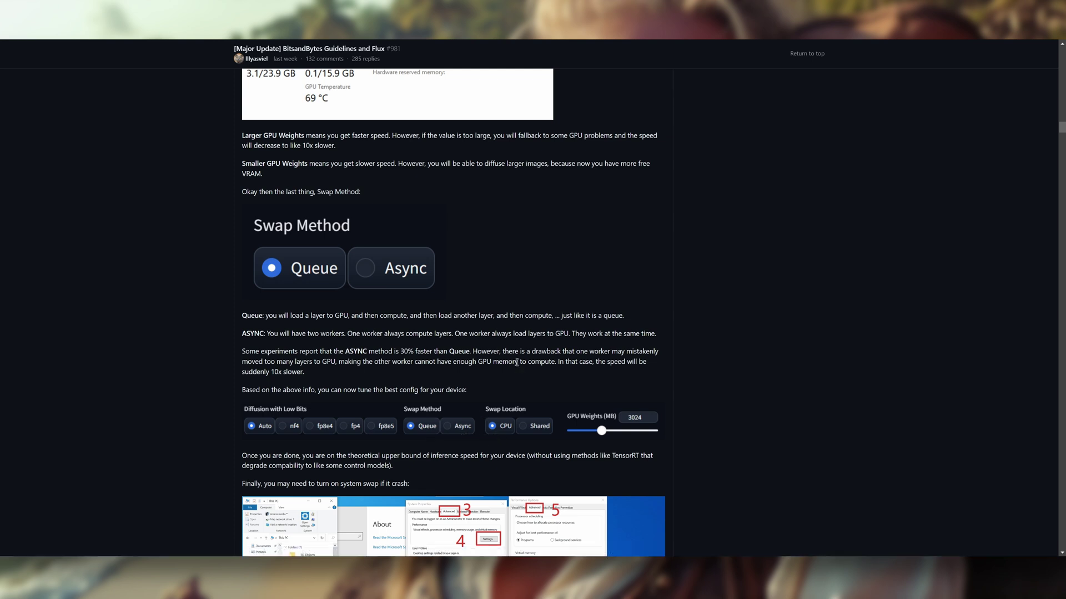
{"action": "scroll", "coordinate": [572, 308], "scroll_direction": "down", "scroll_amount": 6}
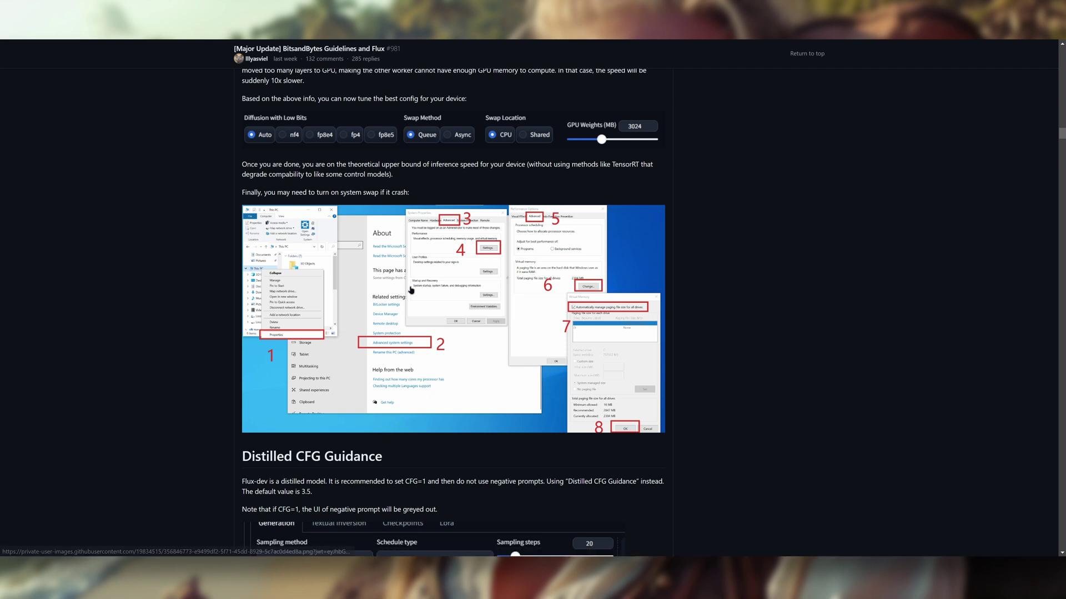
{"action": "scroll", "coordinate": [284, 41], "scroll_direction": "down", "scroll_amount": 3}
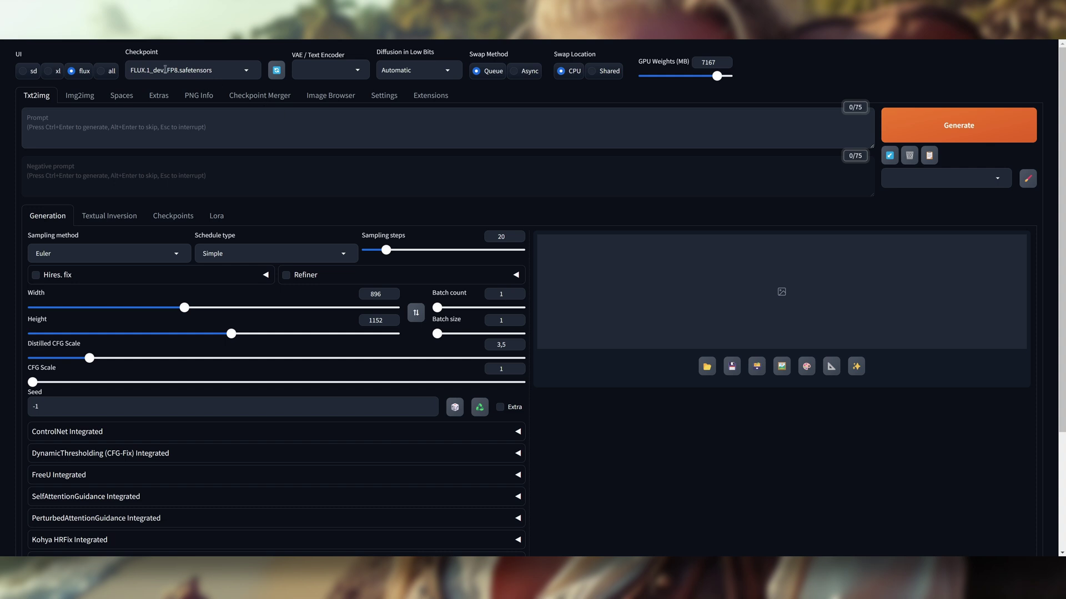
{"action": "left_click", "coordinate": [127, 132]}
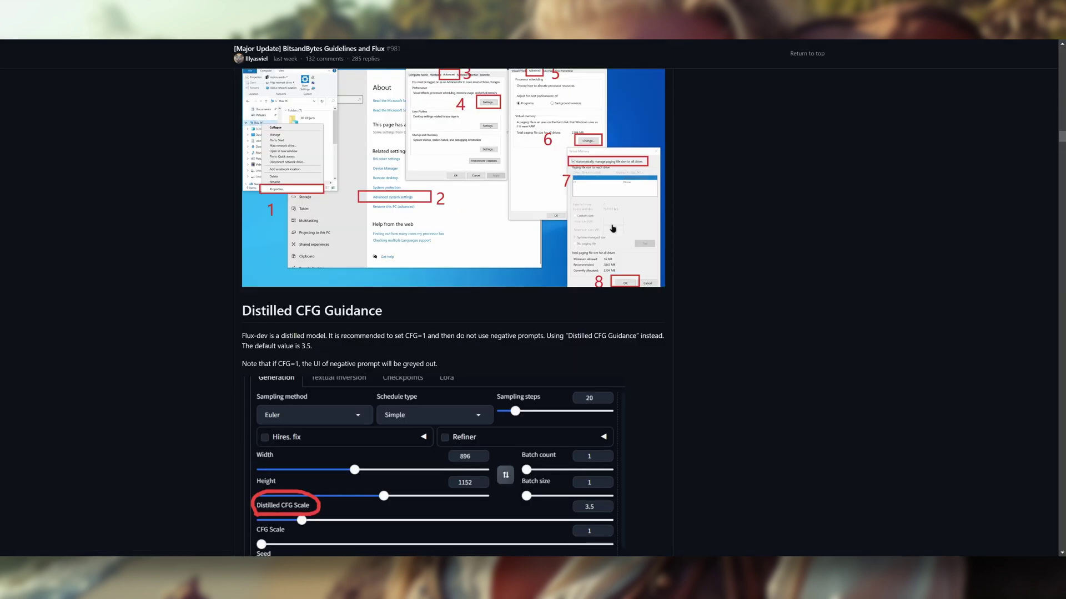
{"action": "scroll", "coordinate": [257, 234], "scroll_direction": "down", "scroll_amount": 2}
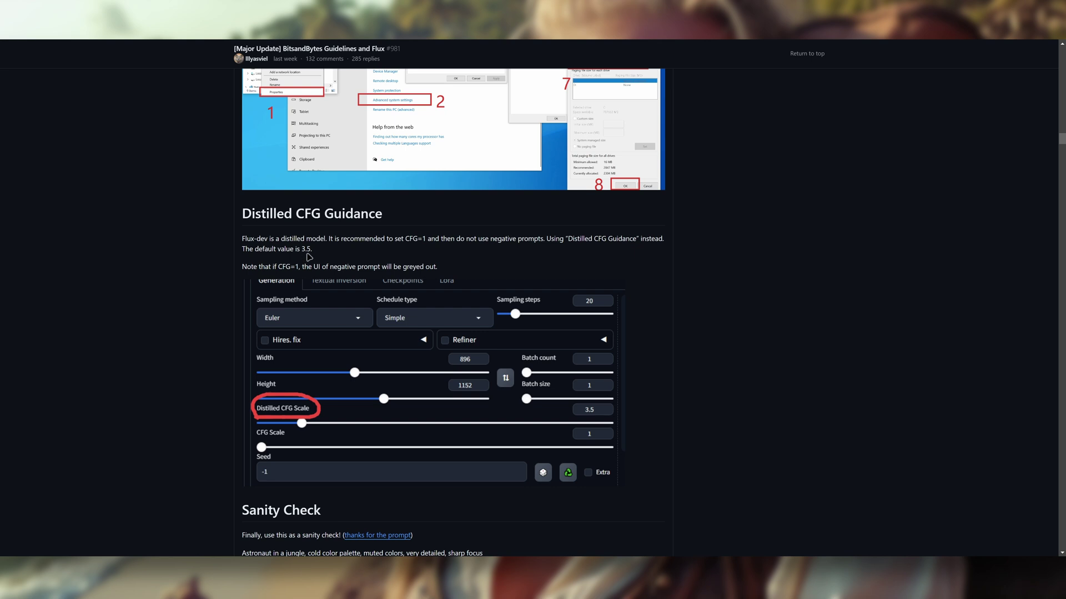
{"action": "scroll", "coordinate": [351, 404], "scroll_direction": "down", "scroll_amount": 1}
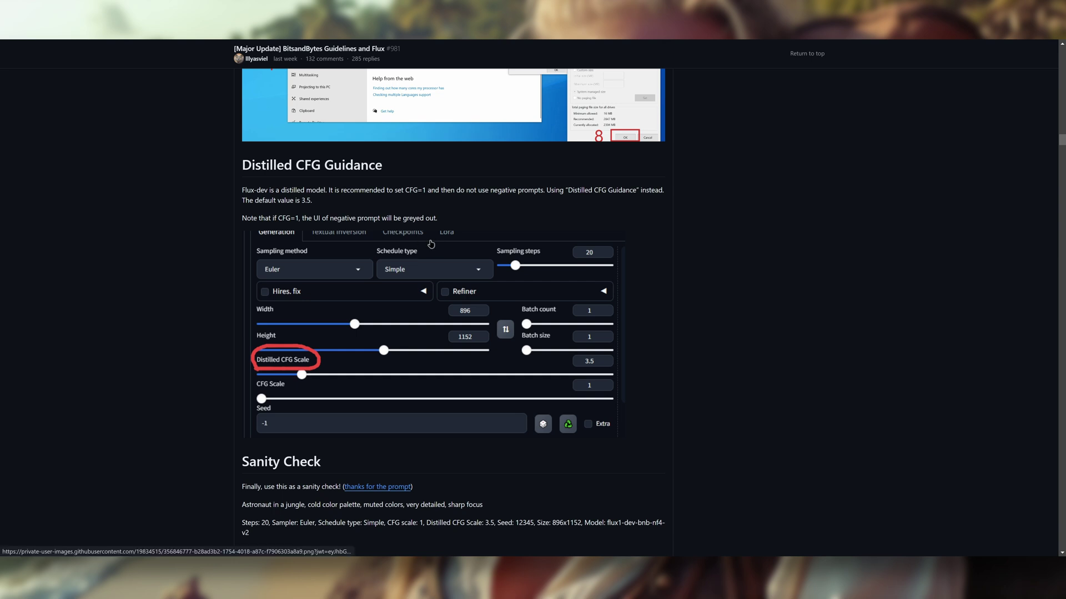
Step: Switch to the Forge WebUI and restore the last generation's prompt and parameters in the text-to-image form
{"action": "key", "text": "ctrl+Tab"}
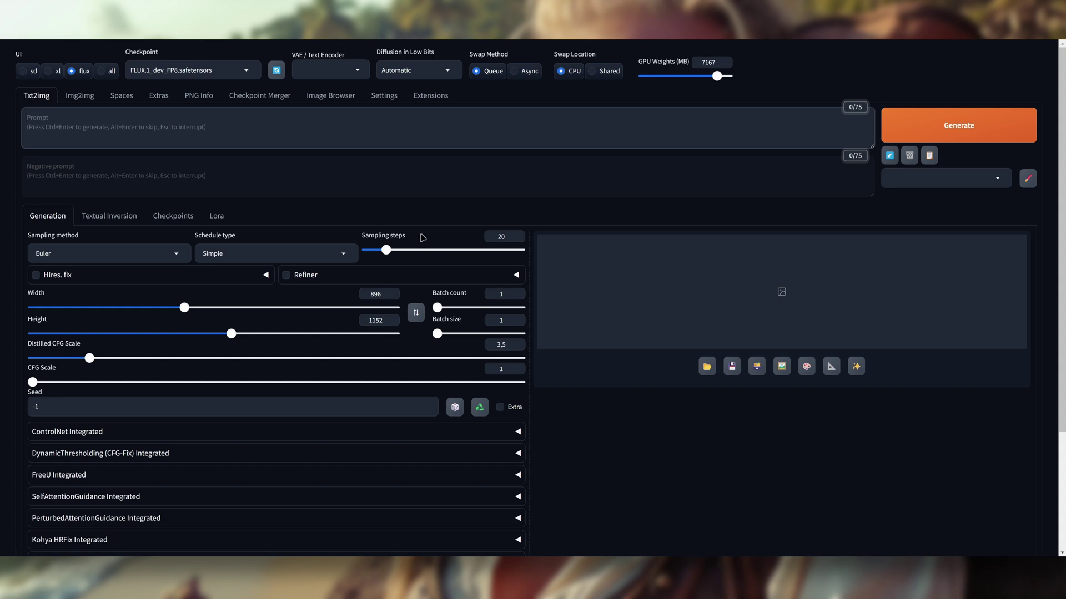
{"action": "scroll", "coordinate": [434, 366], "scroll_direction": "down", "scroll_amount": 3}
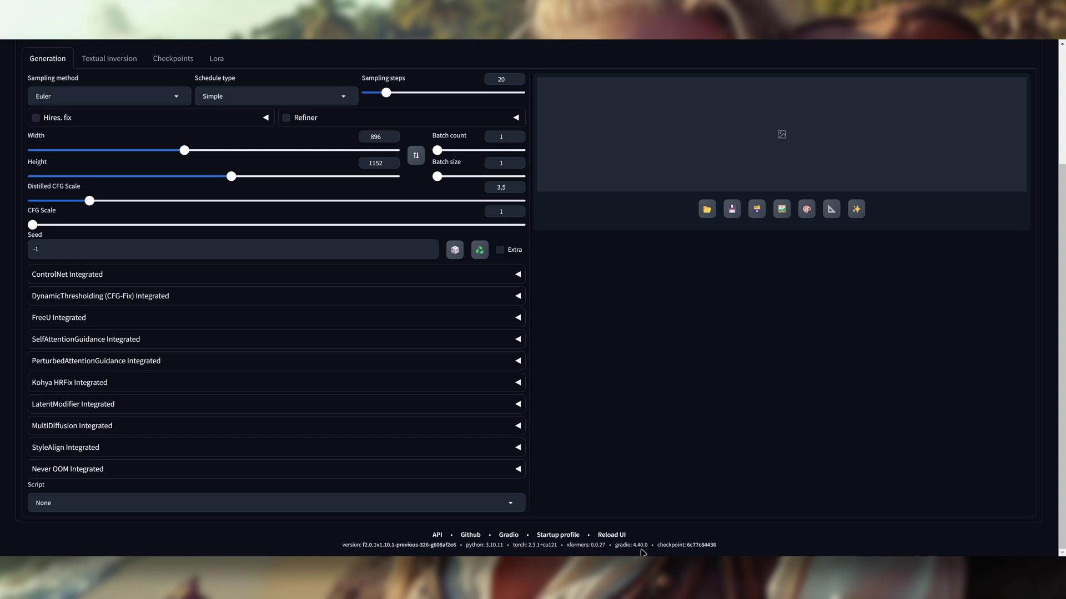
{"action": "scroll", "coordinate": [685, 435], "scroll_direction": "up", "scroll_amount": 3}
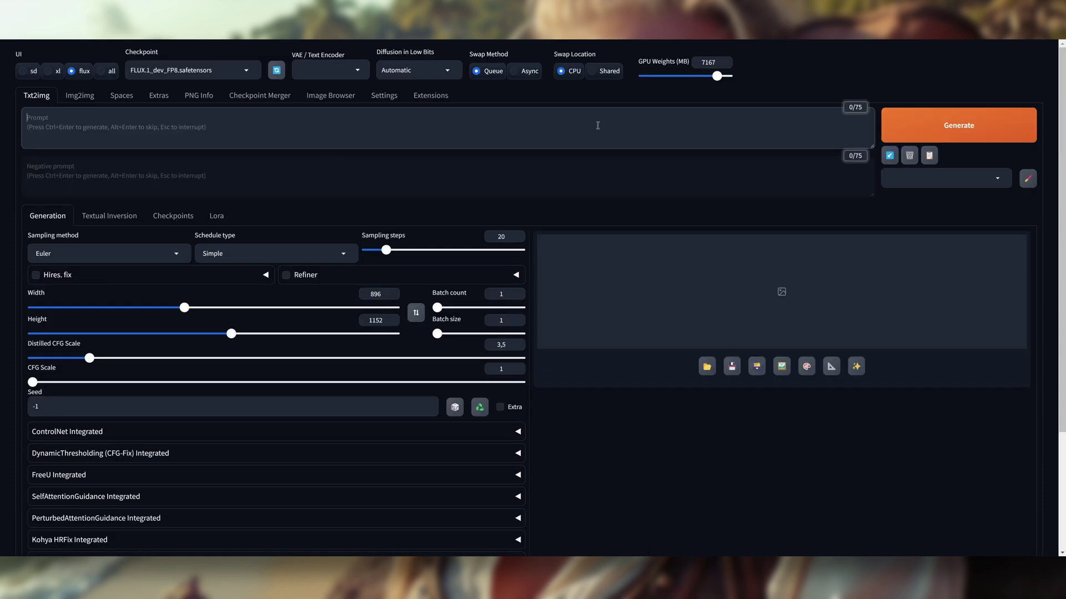
{"action": "left_click", "coordinate": [889, 155]}
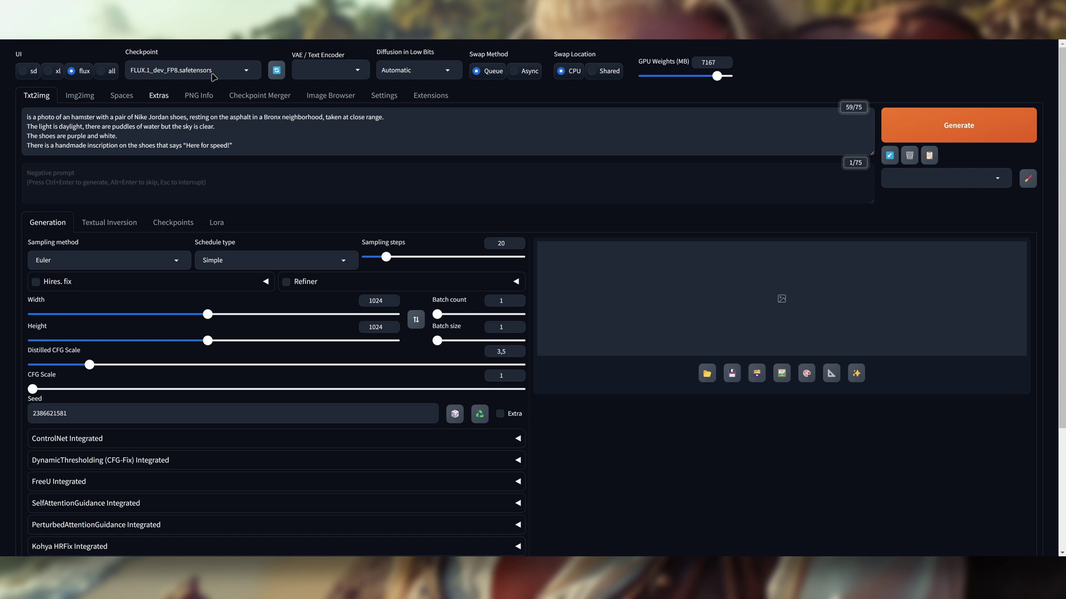
Step: Replace the prompt with labelled lines for a horse dressed as a man in a panama hat, denim coat, steampunk bar, detailed closeup and stacked CRTs
{"action": "key", "text": "ctrl+a"}
{"action": "type", "text": "the subject: it is a horse dressed as a man, wearing a panama hat, leaning against a bar counter  the clothes: he is dressed in a denim coat, padded on the inside  setting: it is a nineteenth-century steampunk-style bar  the shot: it is a very detailed closeup, the subject is not looking into the camera and is to the right of the shot  background: there are a number of old CRTs stacked up"}
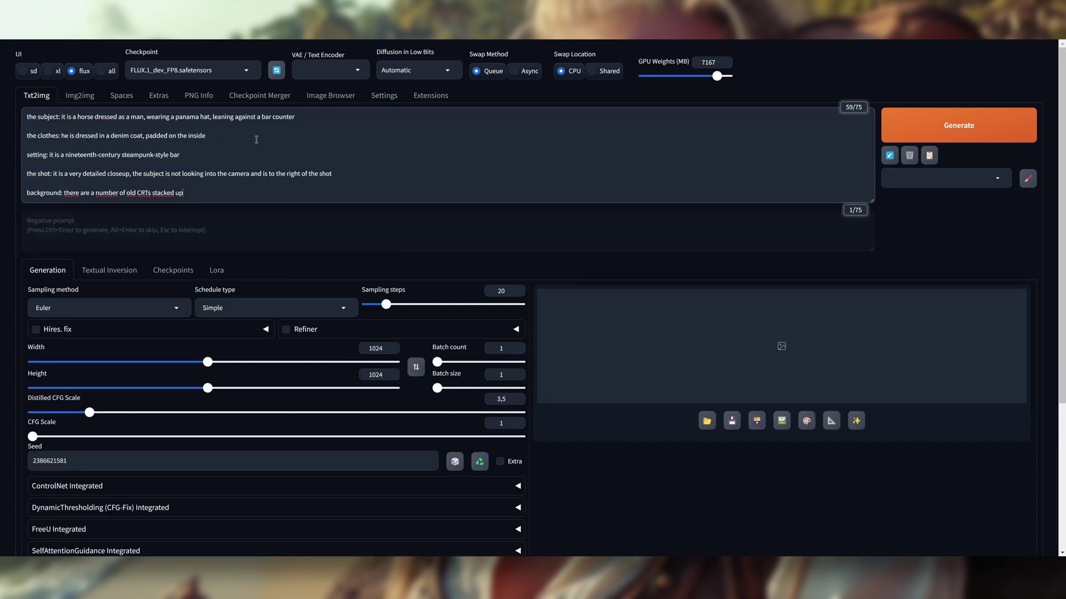
{"action": "left_click_drag", "start_coordinate": [61, 117], "coordinate": [41, 145]}
{"action": "left_click", "coordinate": [45, 157]}
{"action": "left_click_drag", "start_coordinate": [51, 175], "coordinate": [28, 174]}
{"action": "left_click", "coordinate": [59, 193]}
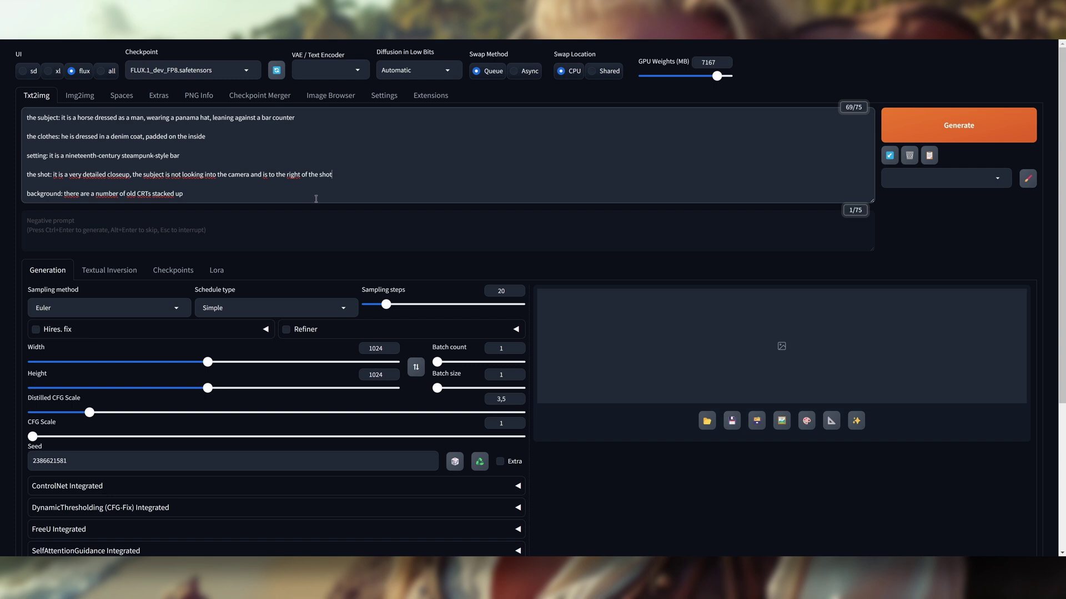
Step: Add the final prompt line 'text: there is a sign that says "Cavallo Donato," in a typewriter font'
{"action": "left_click", "coordinate": [244, 195]}
{"action": "type", "text": "text: there is a sign that says \"Cavallo Donato,\" in a typewriter font"}
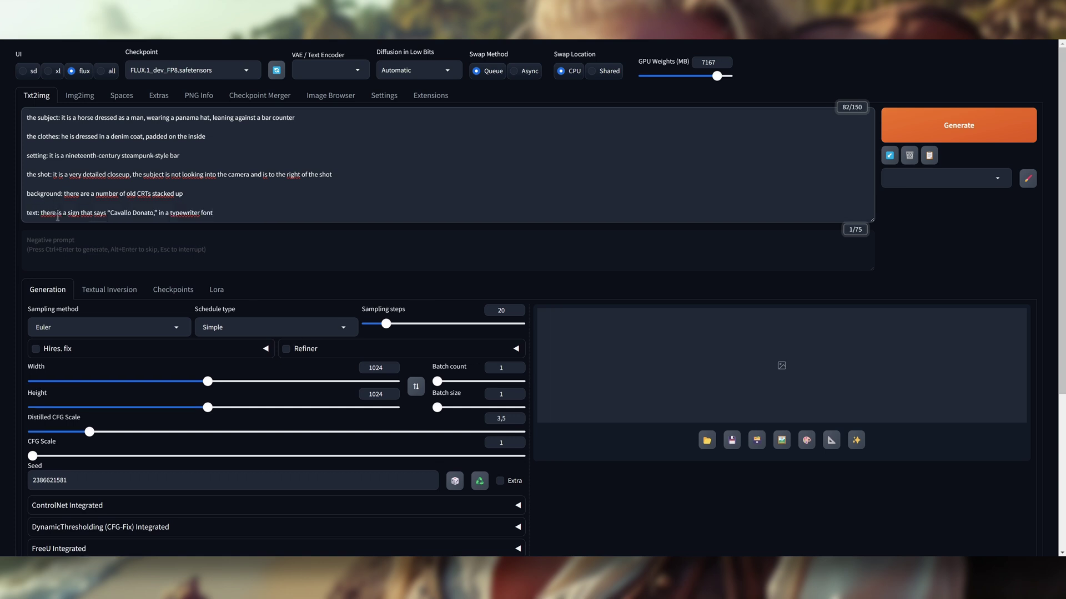
{"action": "left_click_drag", "start_coordinate": [27, 213], "coordinate": [204, 213]}
{"action": "left_click", "coordinate": [230, 211]}
Step: Check the sampling method and schedule type chosen for the Flux checkpoint
{"action": "scroll", "coordinate": [78, 222], "scroll_direction": "down", "scroll_amount": 2}
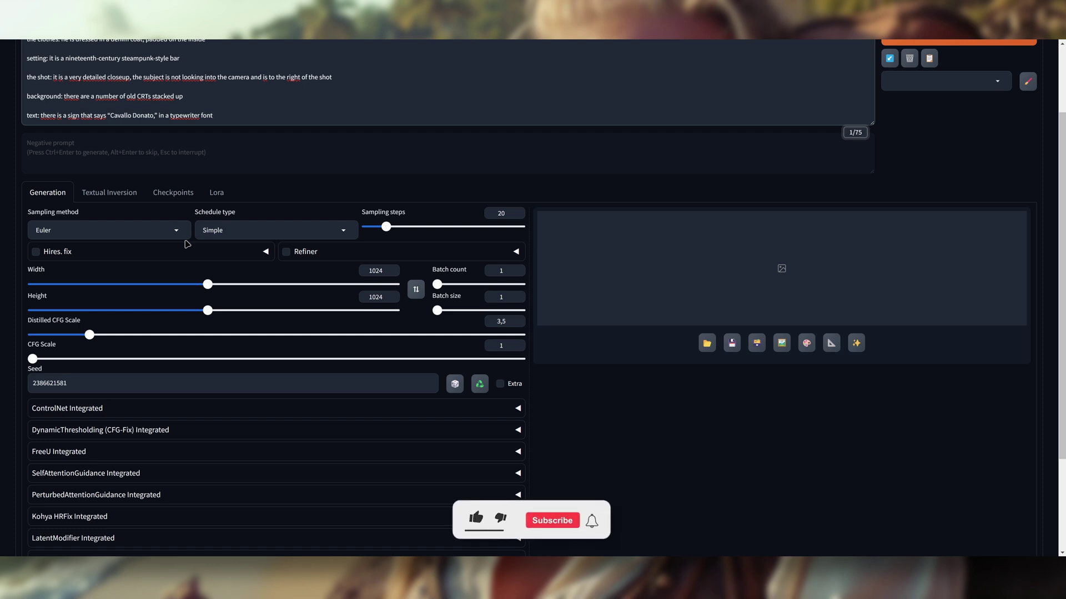
{"action": "scroll", "coordinate": [187, 244], "scroll_direction": "up", "scroll_amount": 1}
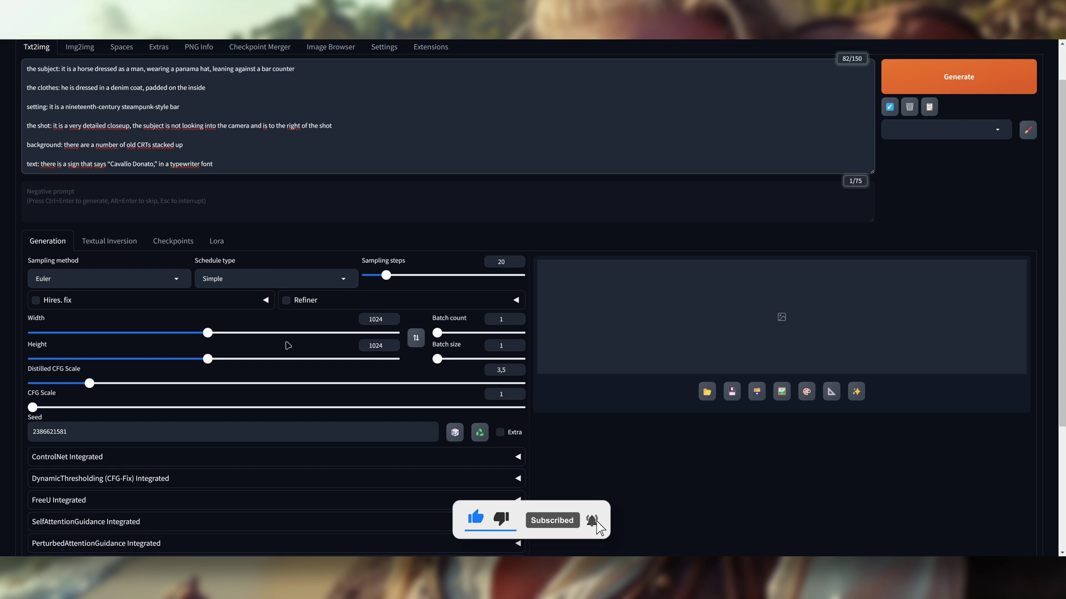
{"action": "left_click", "coordinate": [250, 260]}
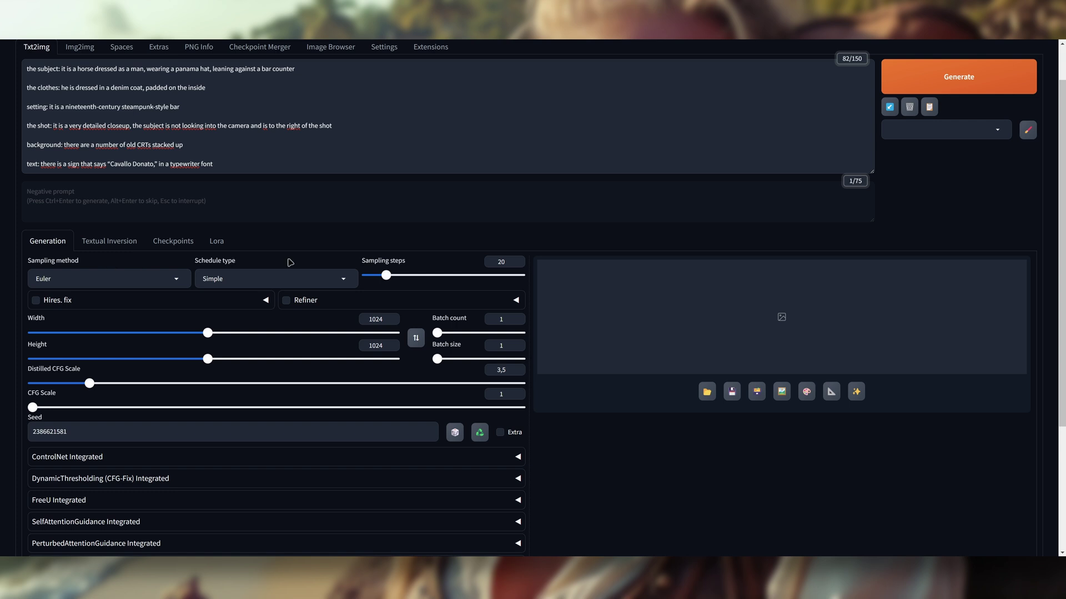
{"action": "scroll", "coordinate": [592, 259], "scroll_direction": "up", "scroll_amount": 1}
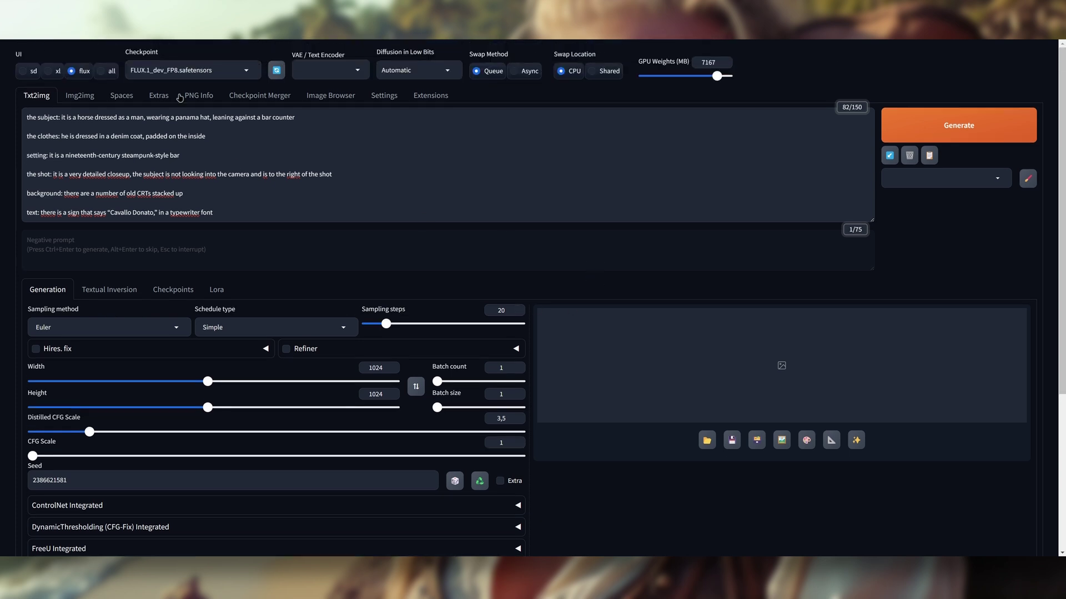
{"action": "scroll", "coordinate": [489, 283], "scroll_direction": "down", "scroll_amount": 1}
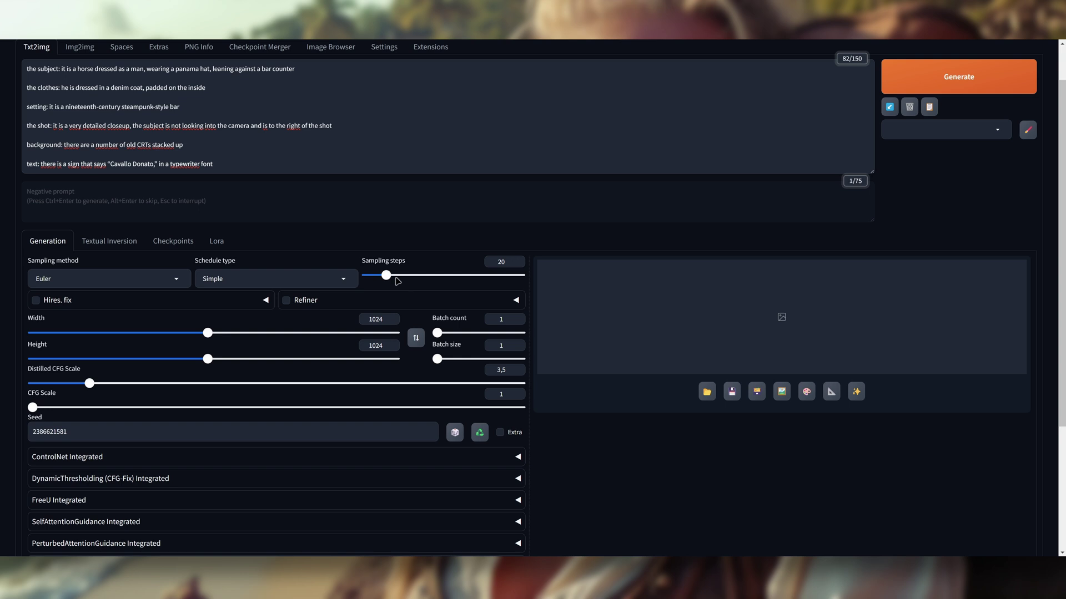
Step: Try a lower number of sampling steps and return it to 20
{"action": "mouse_move", "coordinate": [388, 278]}
{"action": "left_mouse_down"}
{"action": "mouse_move", "coordinate": [454, 289]}
{"action": "mouse_move", "coordinate": [386, 285]}
{"action": "left_mouse_up"}
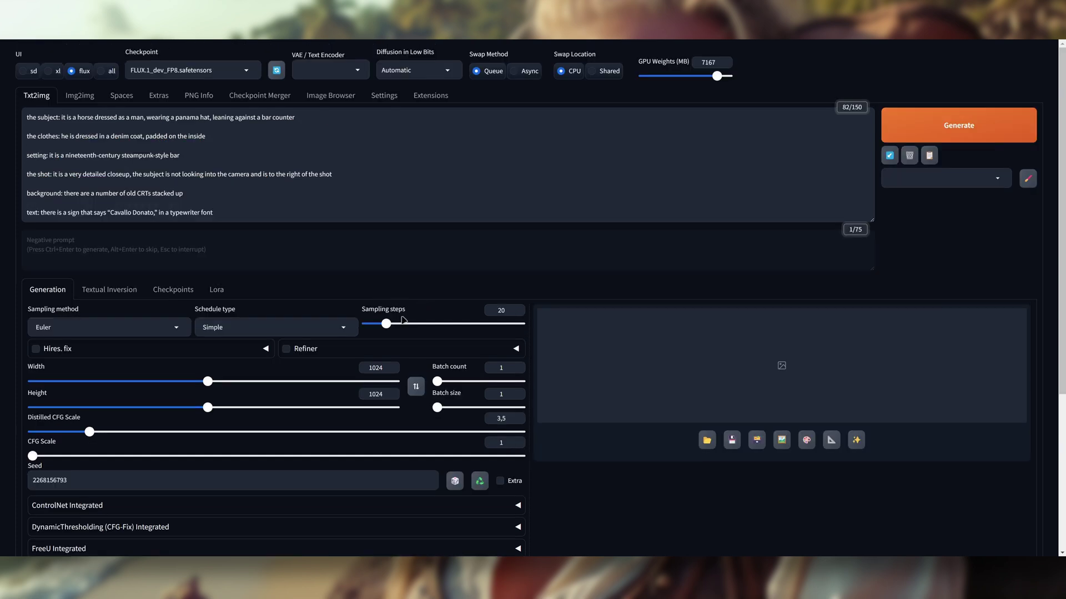
{"action": "left_click_drag", "start_coordinate": [386, 324], "coordinate": [371, 325]}
{"action": "left_click_drag", "start_coordinate": [370, 329], "coordinate": [386, 329]}
Step: Set the seed to random (-1) and generate the image from the horse prompt
{"action": "scroll", "coordinate": [413, 327], "scroll_direction": "down", "scroll_amount": 1}
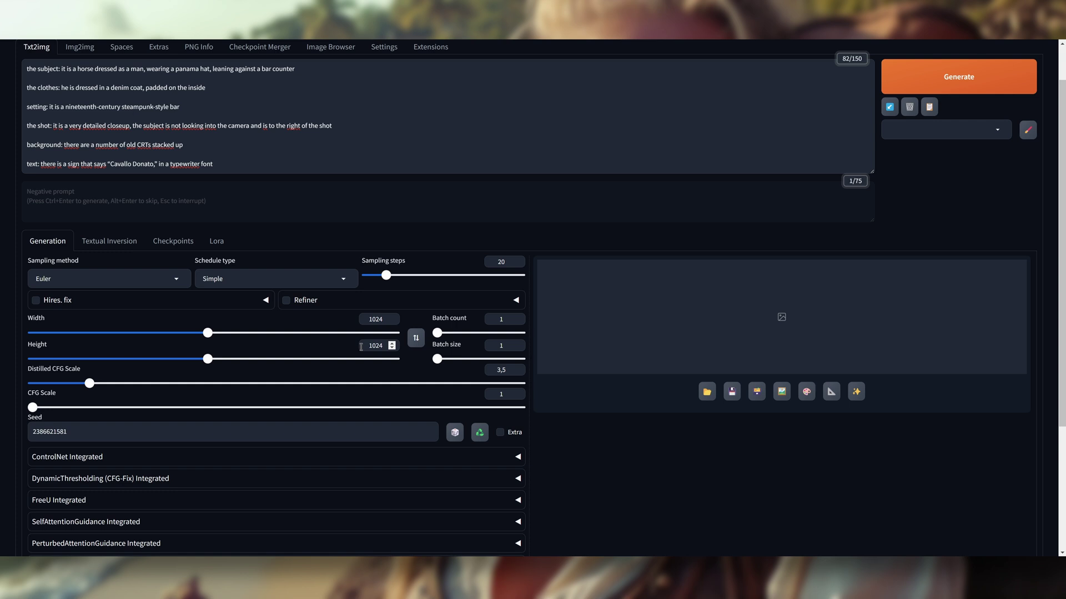
{"action": "scroll", "coordinate": [118, 345], "scroll_direction": "down", "scroll_amount": 1}
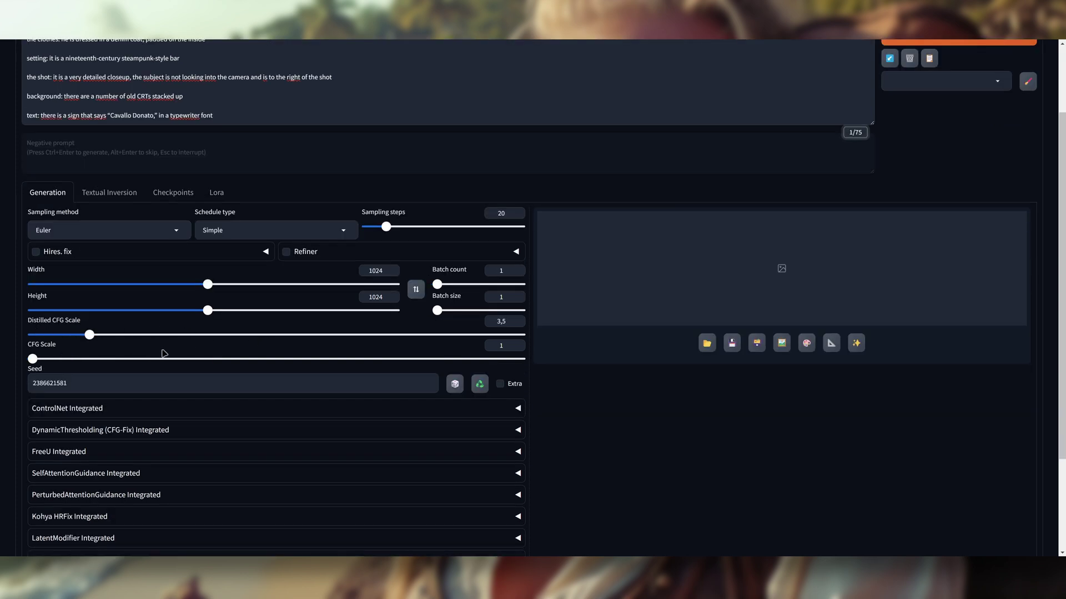
{"action": "left_click", "coordinate": [454, 384]}
{"action": "scroll", "coordinate": [525, 285], "scroll_direction": "up", "scroll_amount": 2}
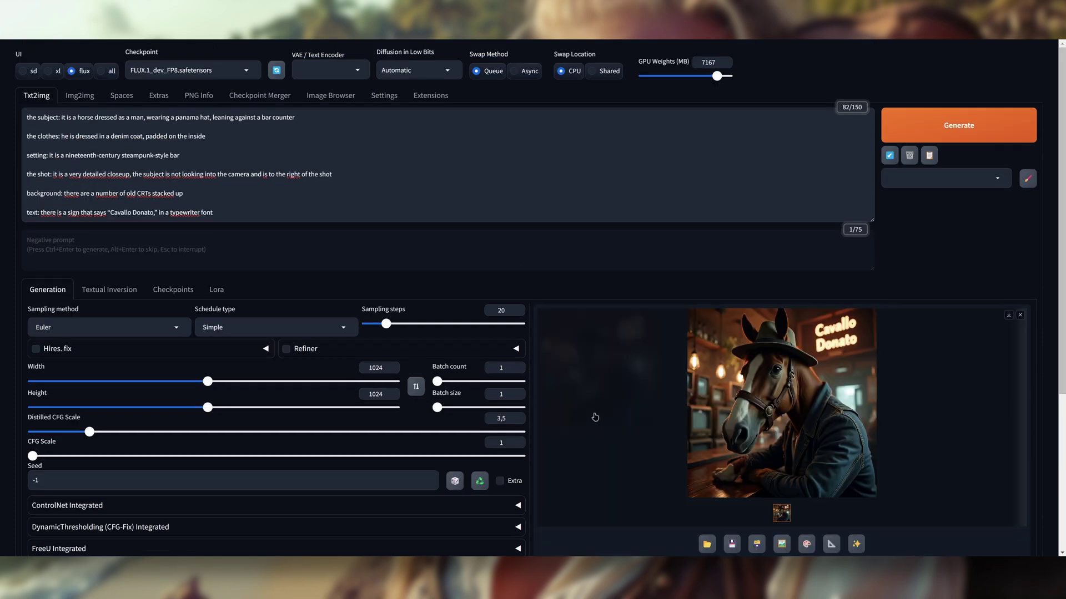
Step: Enlarge the generated horse image to compare its details with the prompt, and close the viewer
{"action": "left_click", "coordinate": [848, 351]}
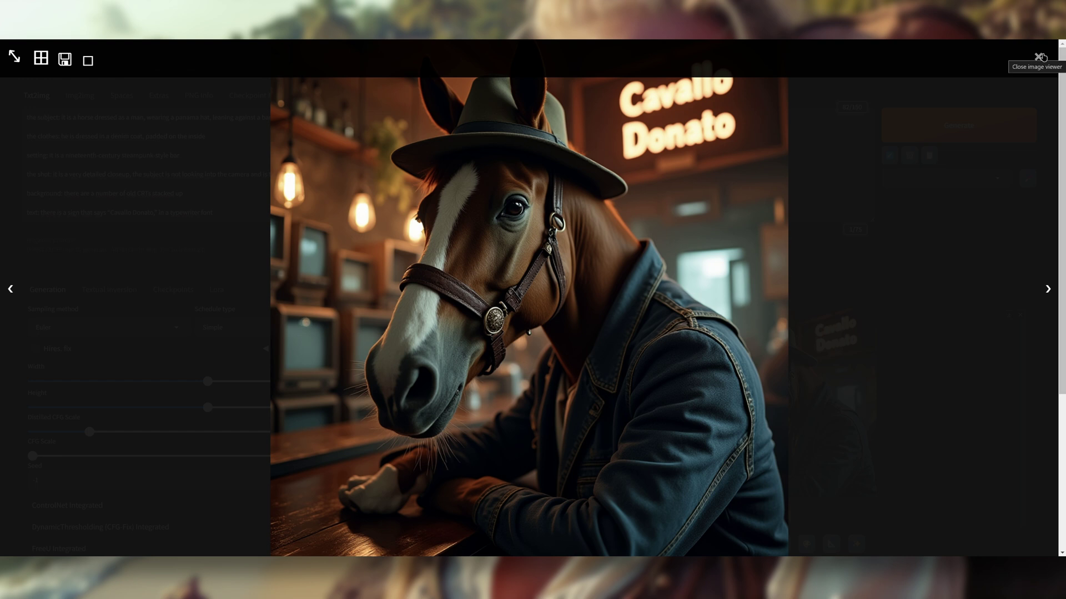
{"action": "left_click", "coordinate": [1039, 57]}
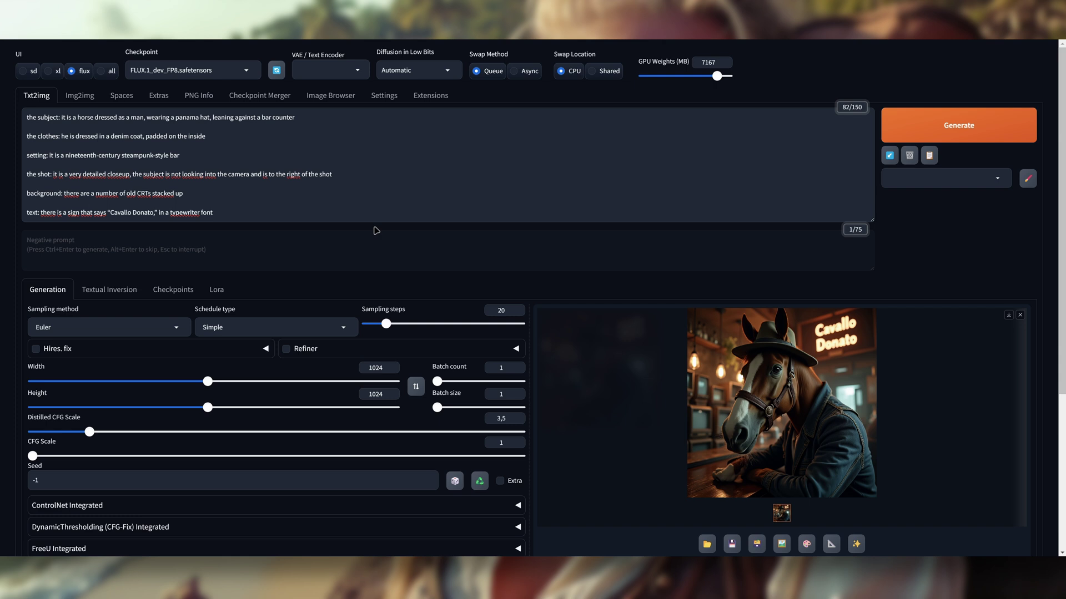
{"action": "left_click", "coordinate": [779, 375]}
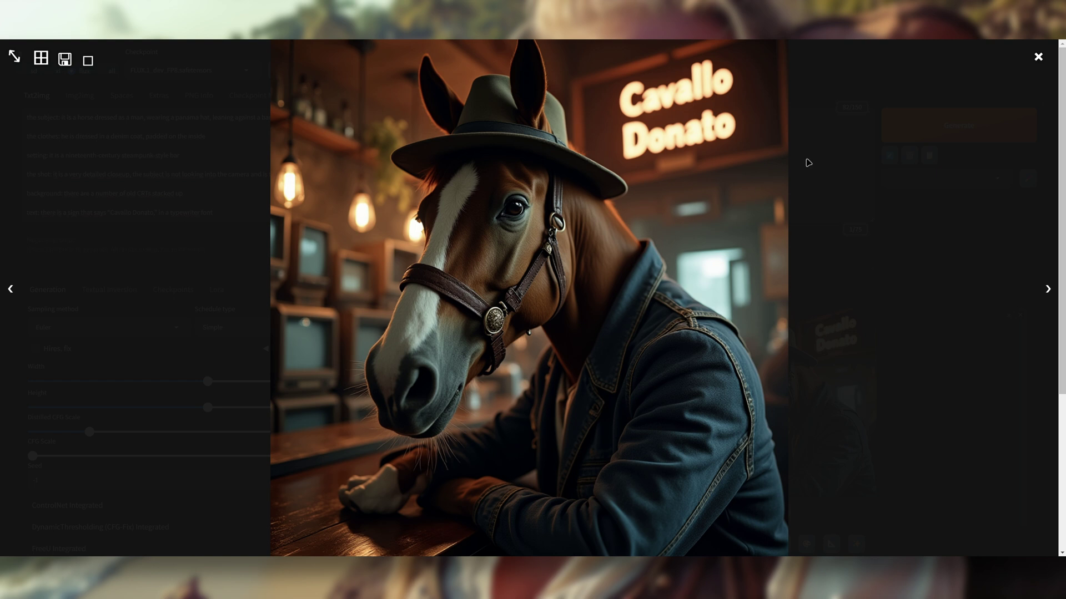
{"action": "left_click", "coordinate": [758, 190]}
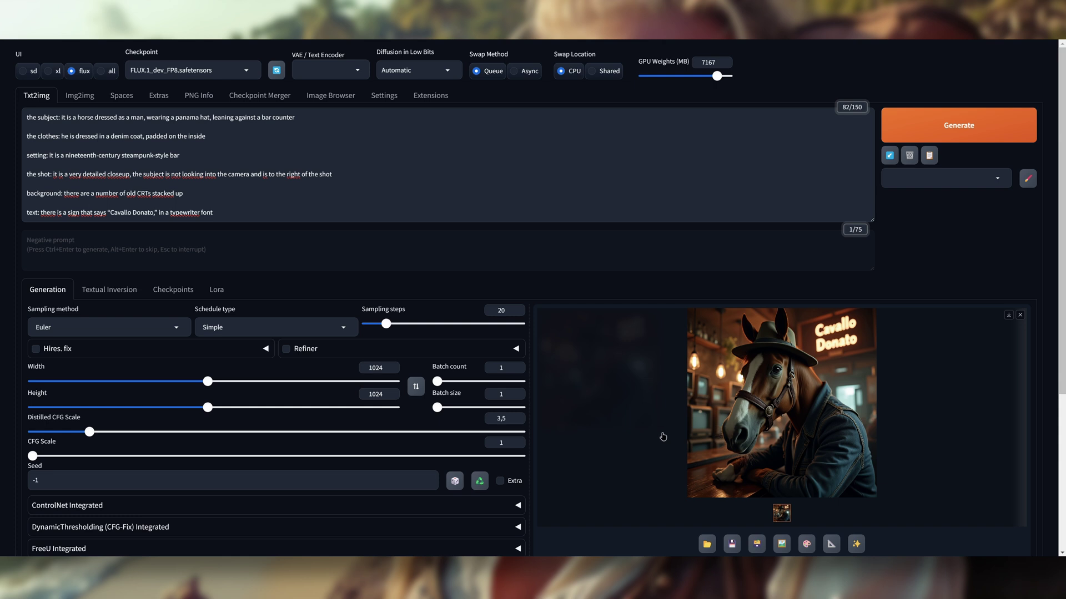
{"action": "left_click", "coordinate": [700, 410]}
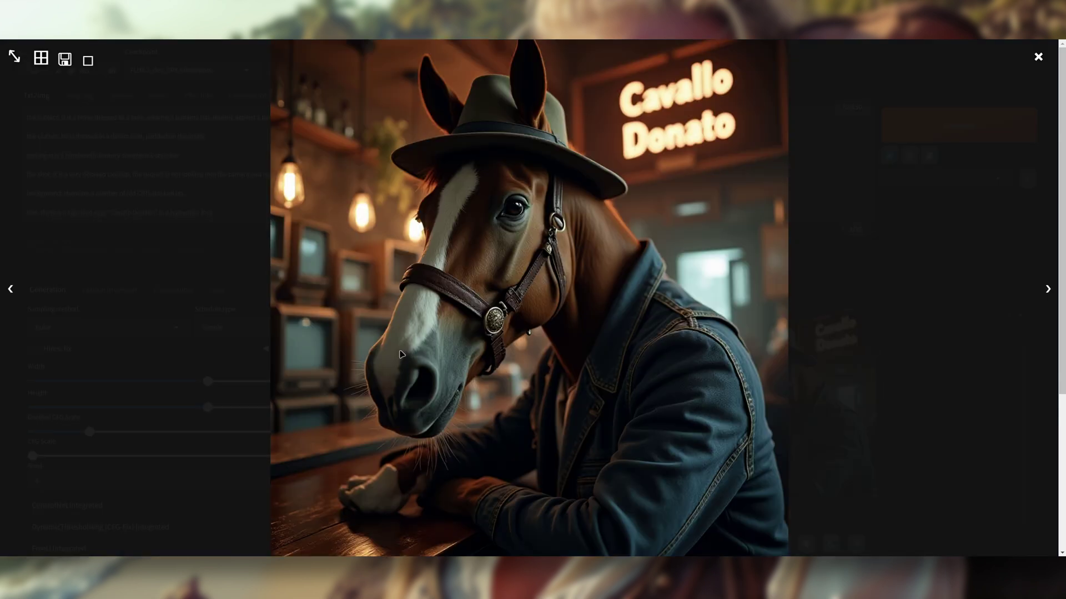
{"action": "left_click", "coordinate": [1038, 57]}
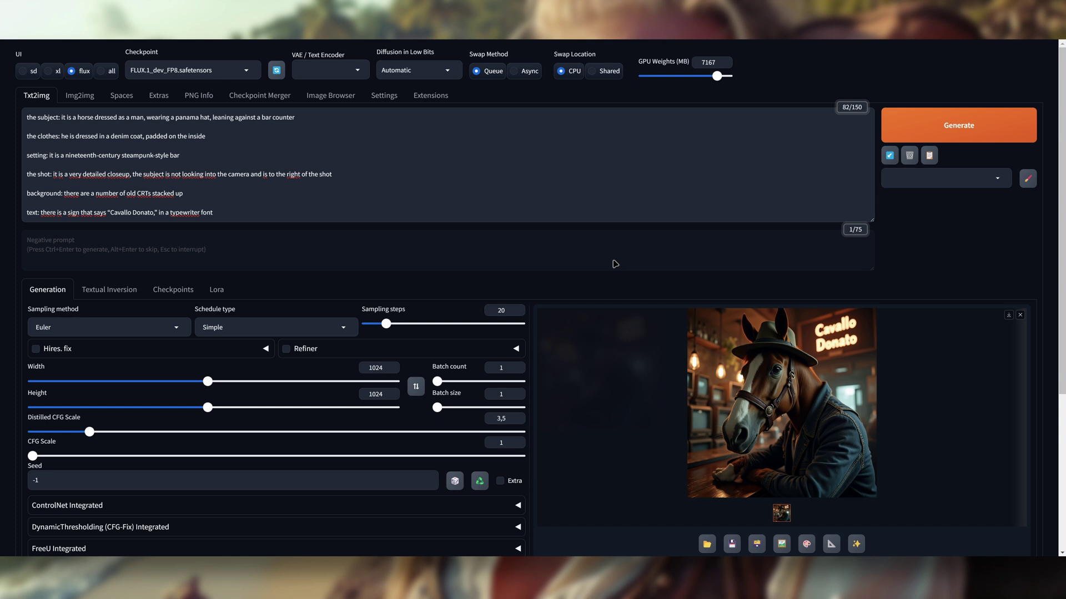
Step: Look over the generation settings and the Img2img page, and return to Txt2img
{"action": "scroll", "coordinate": [522, 238], "scroll_direction": "down", "scroll_amount": 2}
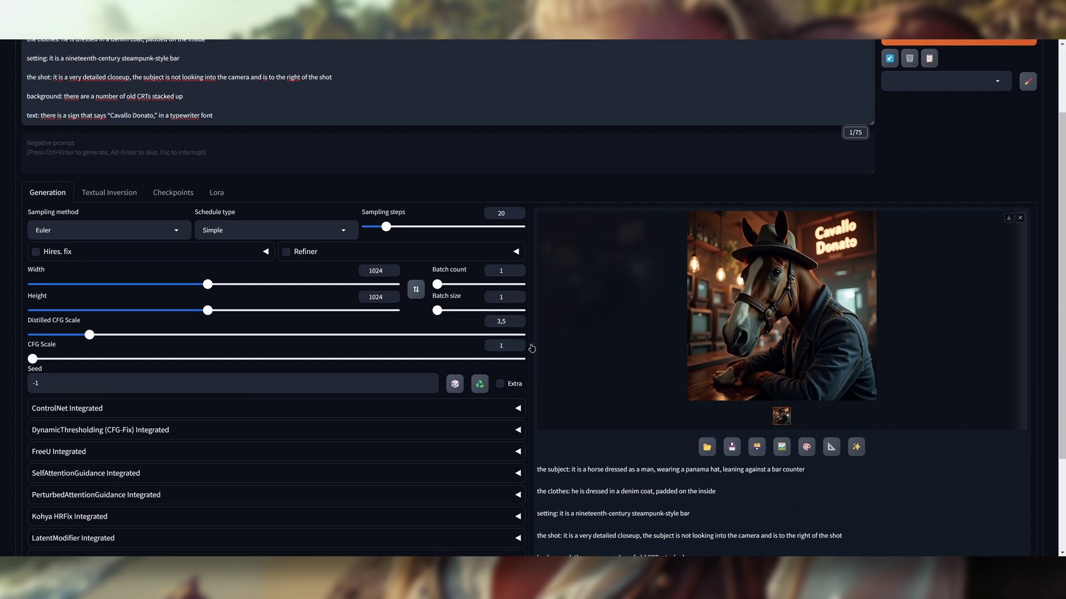
{"action": "scroll", "coordinate": [393, 334], "scroll_direction": "up", "scroll_amount": 2}
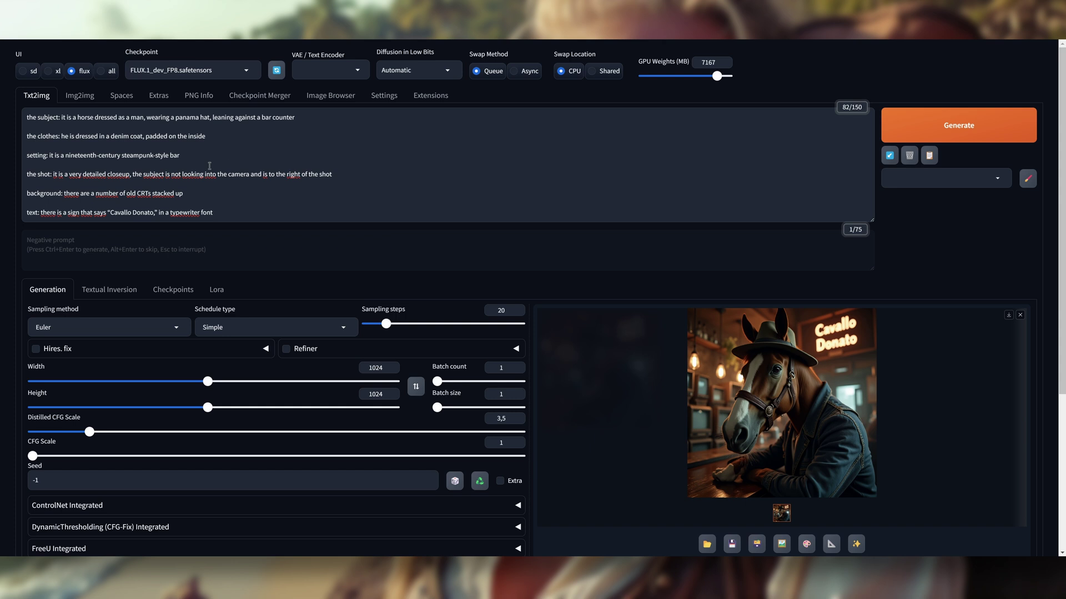
{"action": "left_click", "coordinate": [79, 95]}
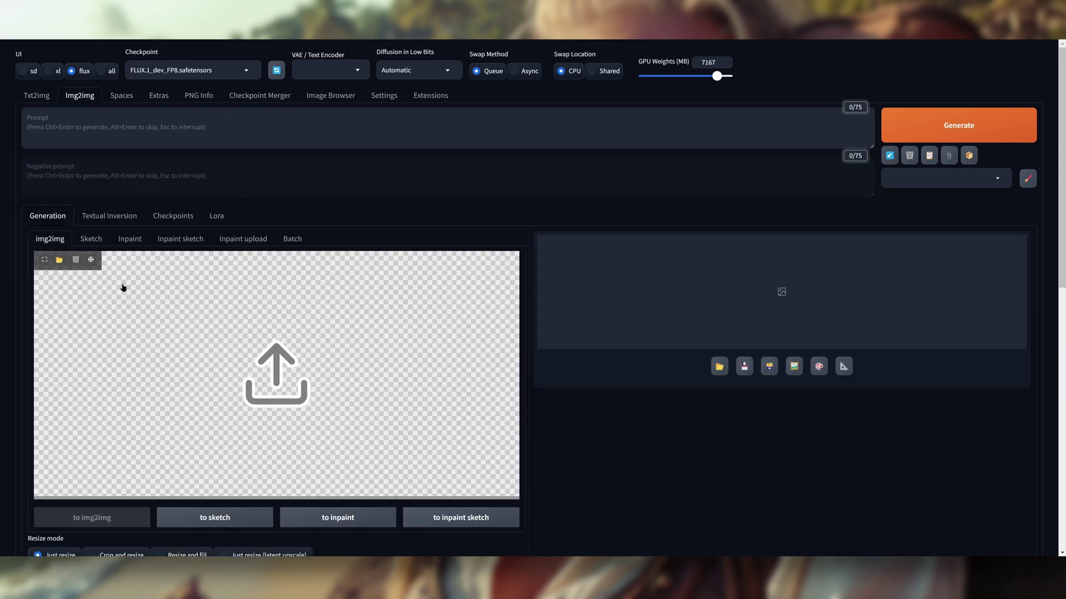
{"action": "left_click", "coordinate": [50, 96]}
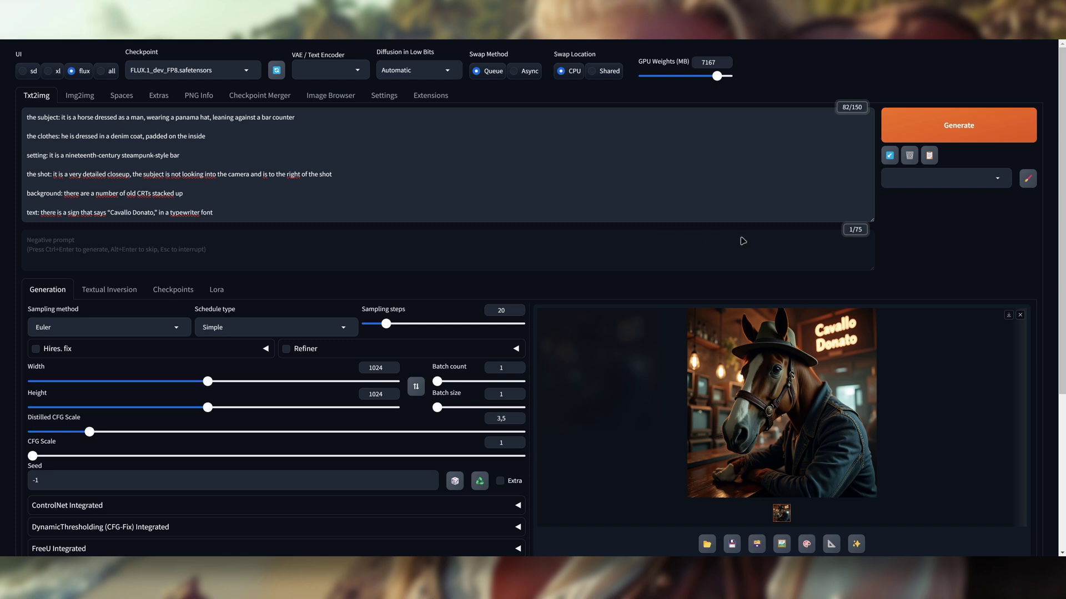
{"action": "scroll", "coordinate": [743, 241], "scroll_direction": "down", "scroll_amount": 2}
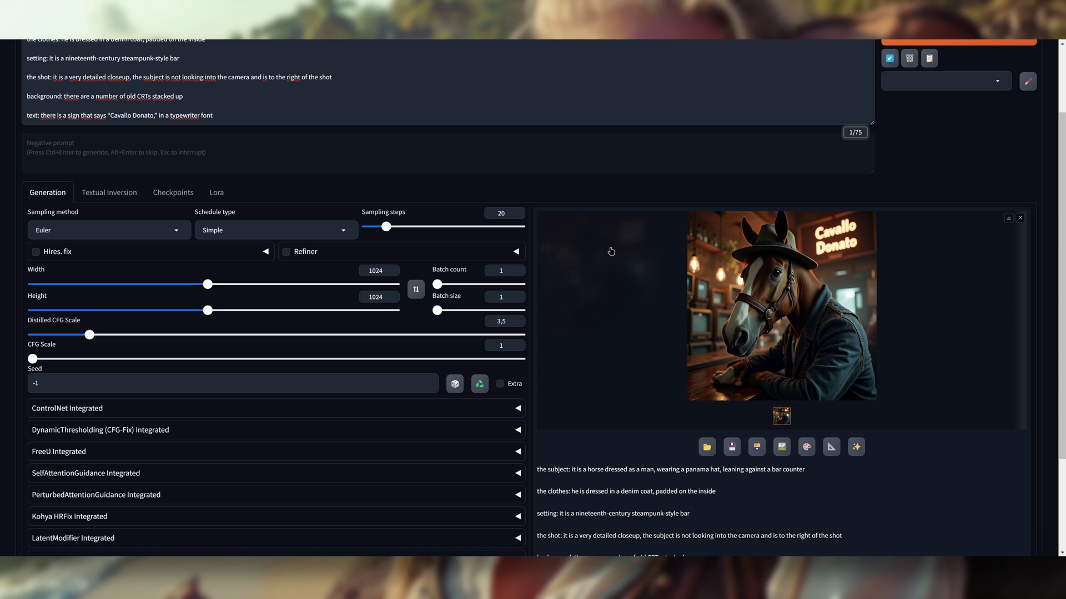
{"action": "scroll", "coordinate": [611, 251], "scroll_direction": "down", "scroll_amount": 2}
{"action": "scroll", "coordinate": [611, 249], "scroll_direction": "up", "scroll_amount": 4}
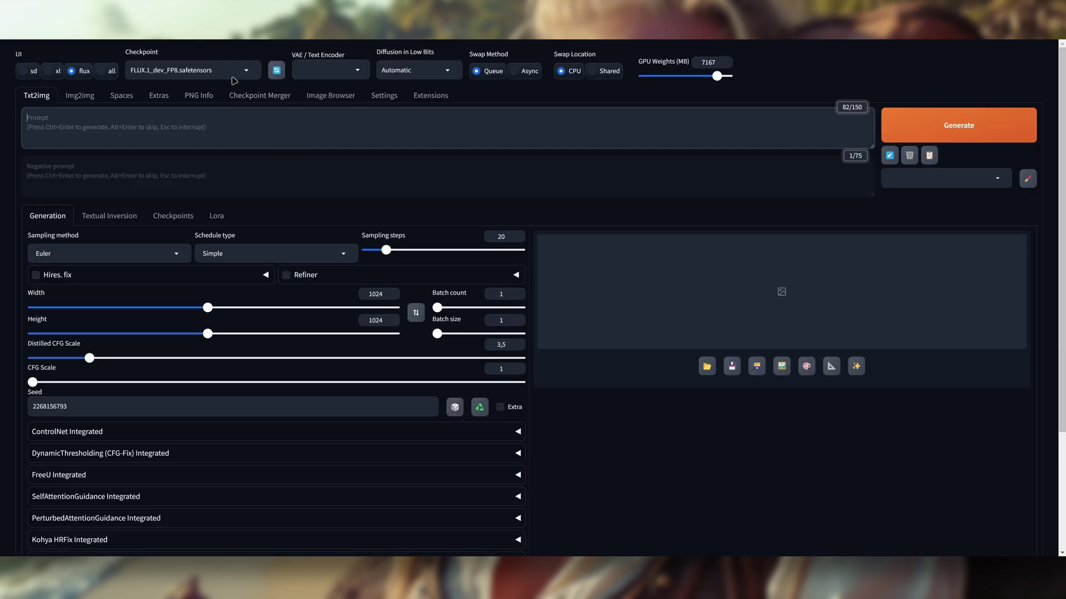
Step: Check the available checkpoints, then compare the sizes of the two FLUX.1_dev files in the Stable-diffusion models folder in File Explorer
{"action": "left_click", "coordinate": [189, 70]}
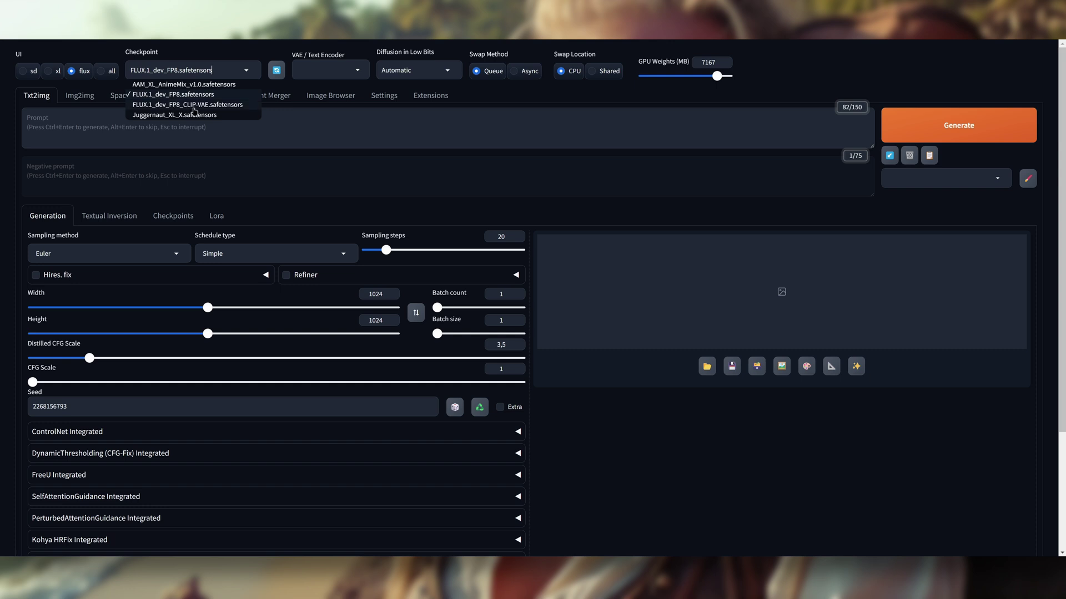
{"action": "left_click", "coordinate": [557, 377]}
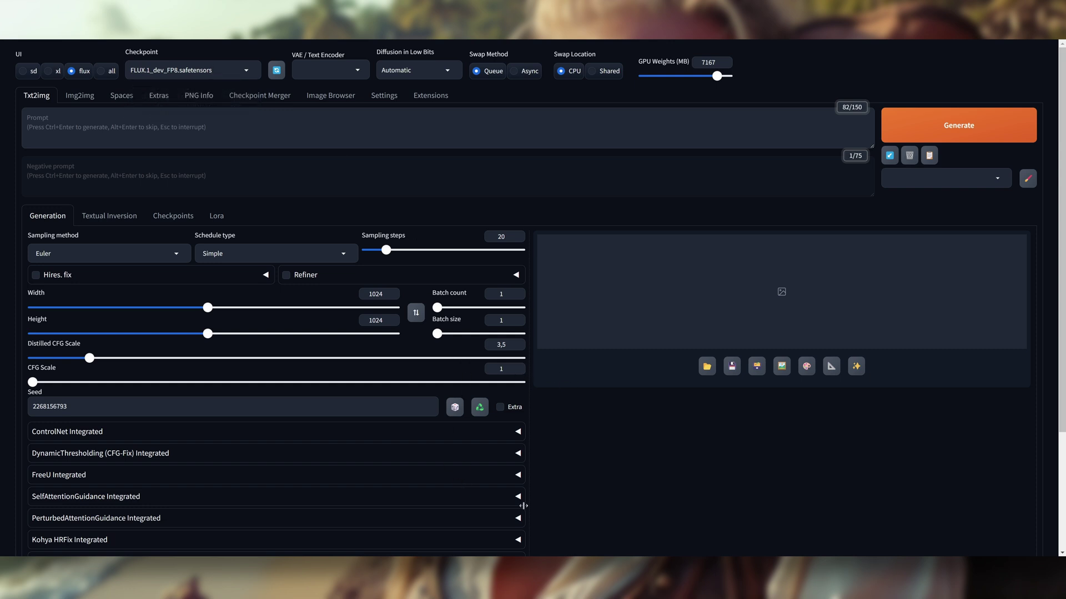
{"action": "key", "text": "alt+Tab"}
{"action": "left_click", "coordinate": [386, 214]}
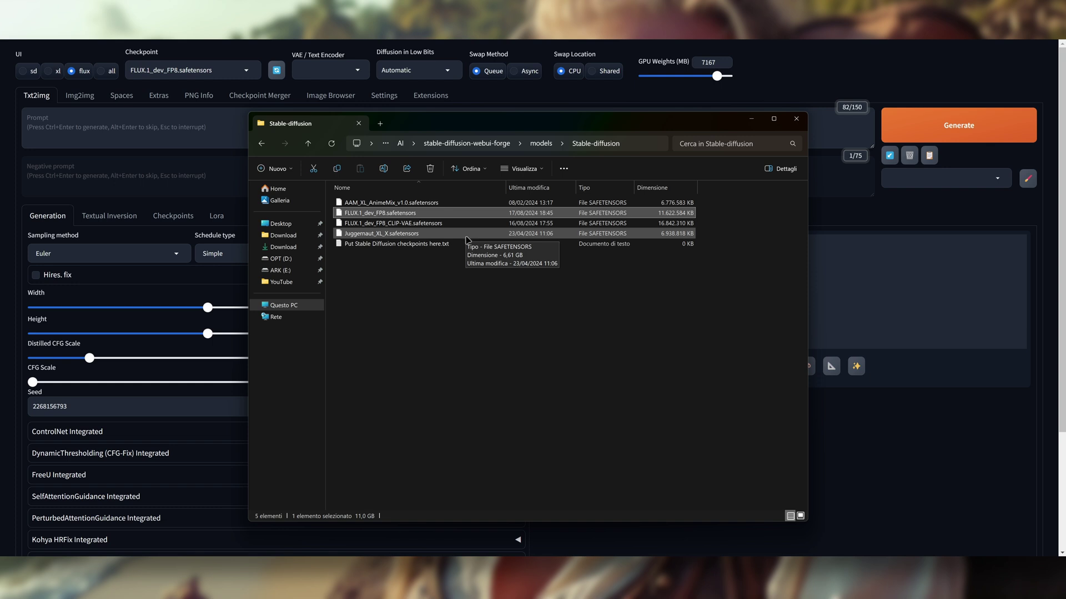
{"action": "left_click", "coordinate": [382, 224]}
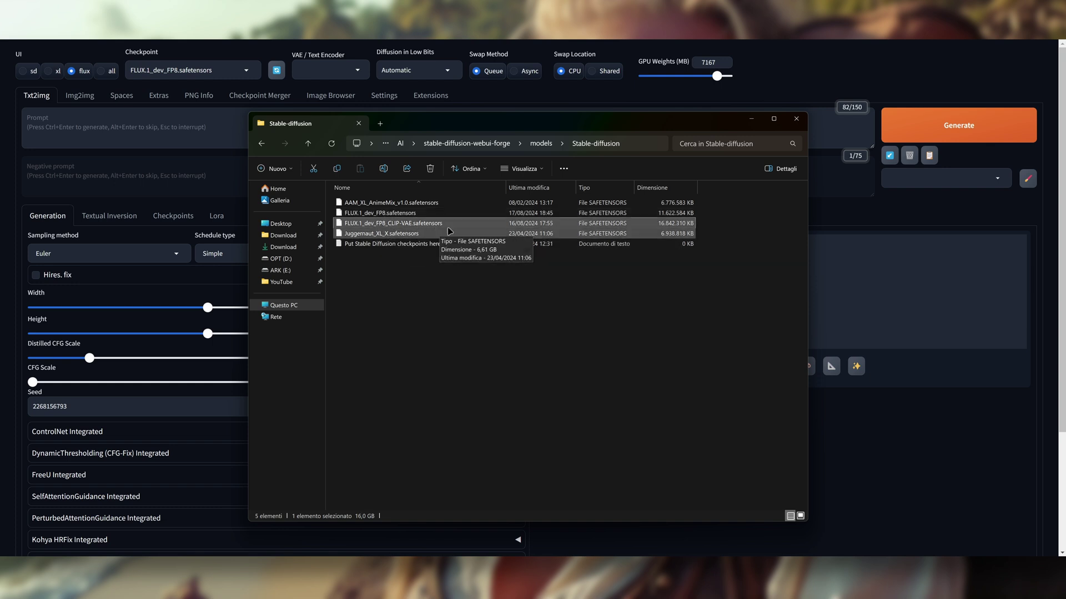
{"action": "key", "text": "alt+Tab"}
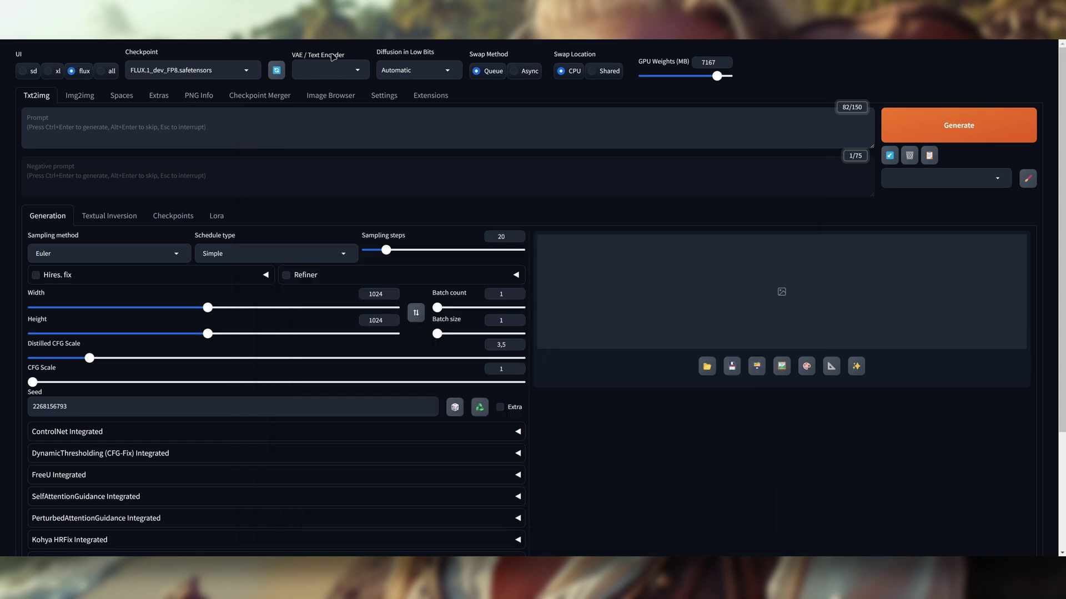
Step: Load AE.safetensors, CLIP_L.safetensors and T5-xxl_FP16.safetensors as the VAE and text encoders for the FLUX.1_dev_FP8 checkpoint
{"action": "left_click", "coordinate": [361, 70]}
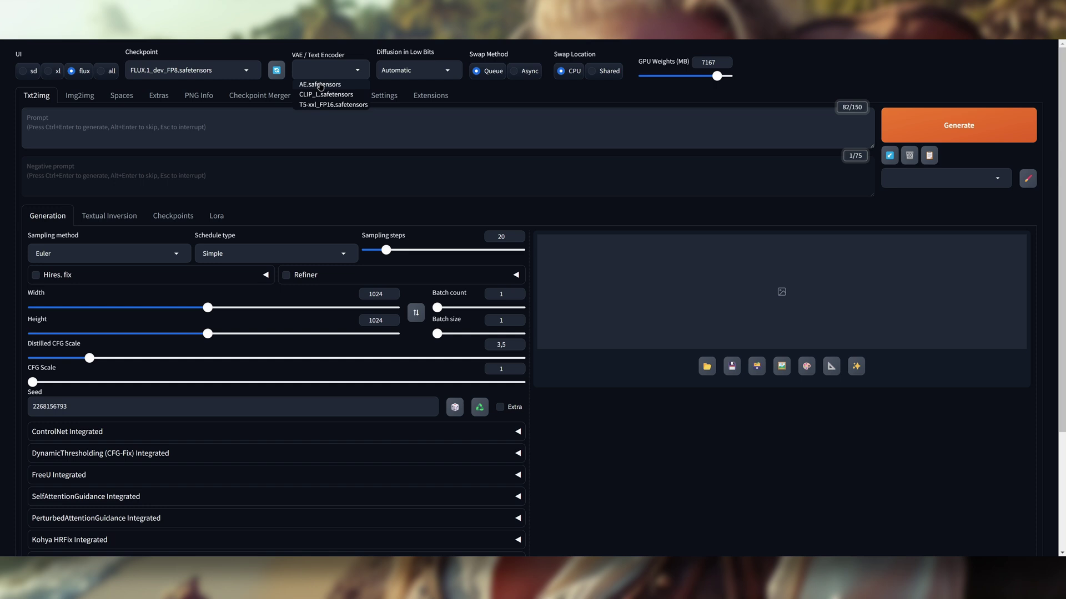
{"action": "left_click", "coordinate": [324, 85]}
{"action": "left_click", "coordinate": [319, 95]}
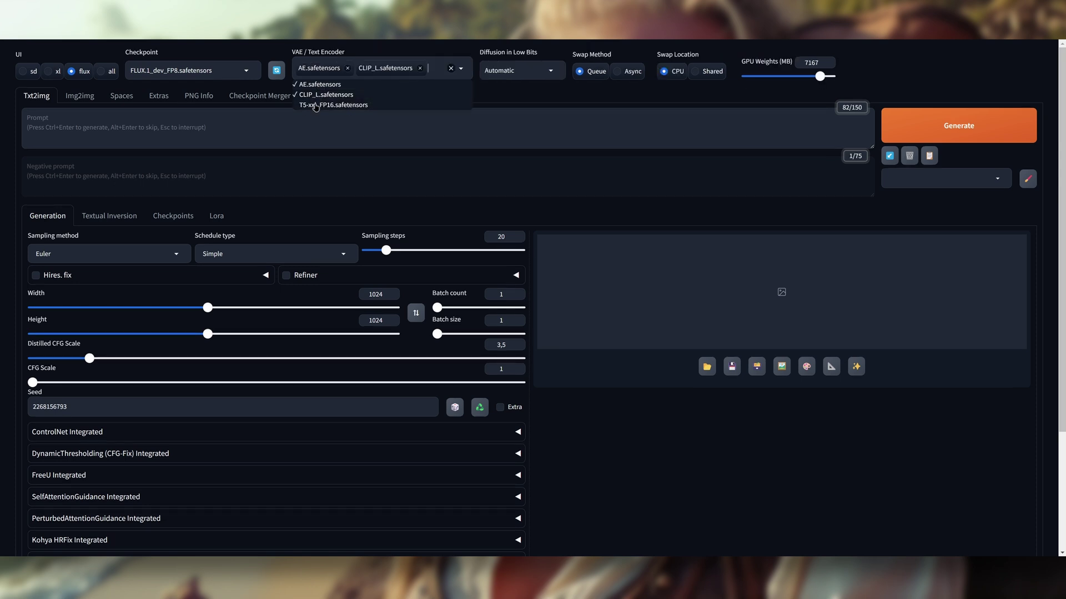
{"action": "left_click", "coordinate": [317, 105]}
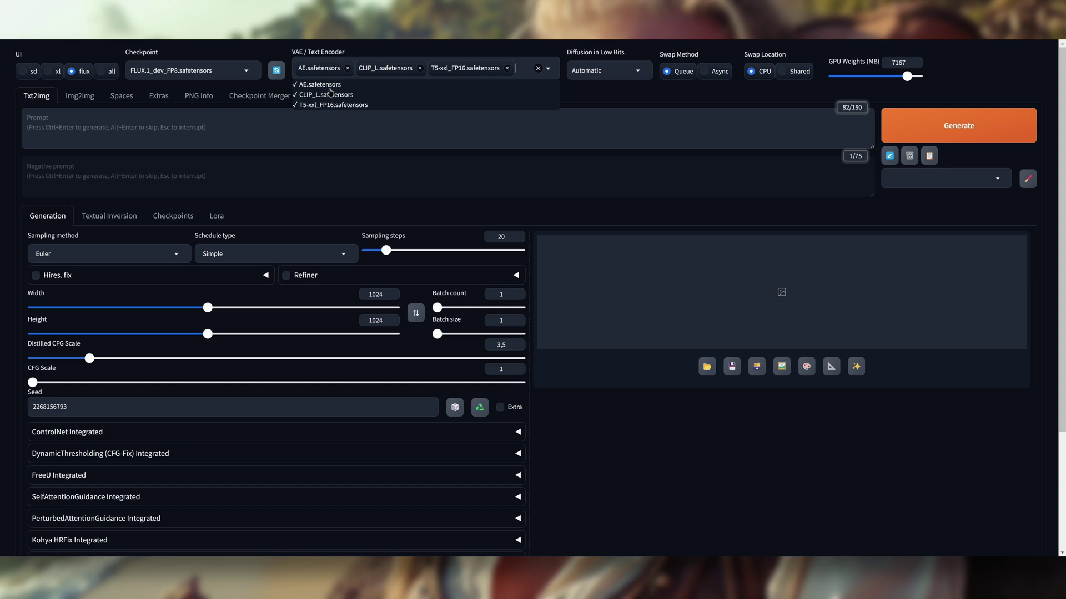
{"action": "left_click", "coordinate": [467, 128]}
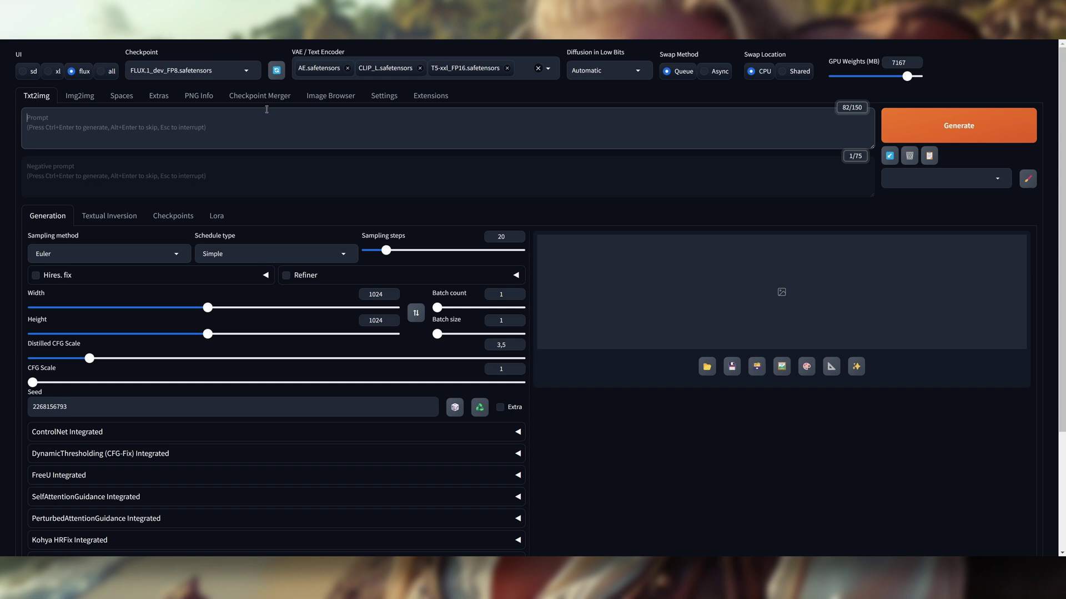
{"action": "left_click", "coordinate": [194, 121]}
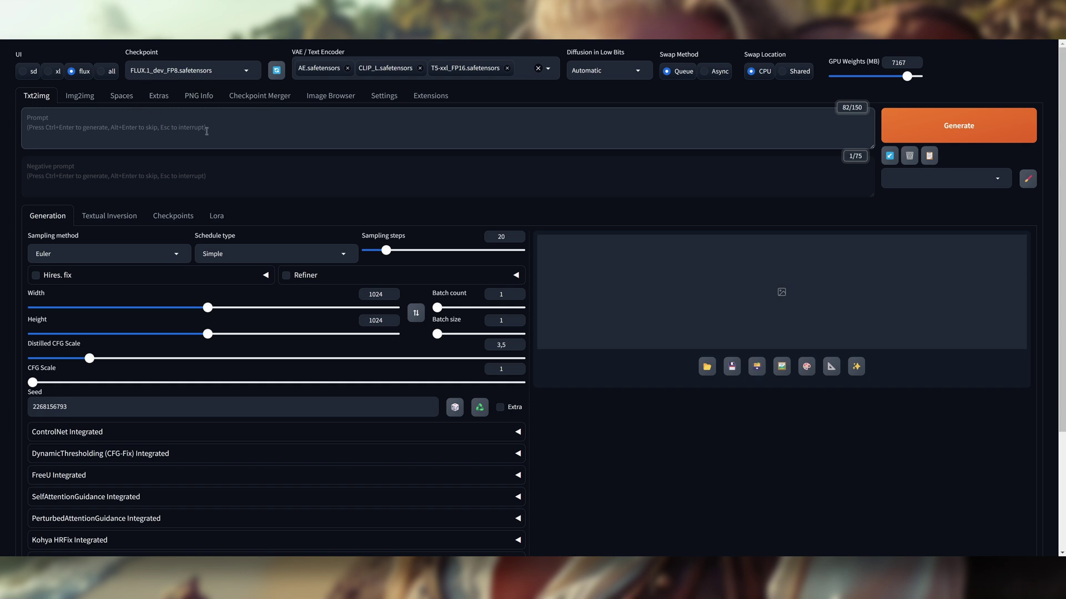